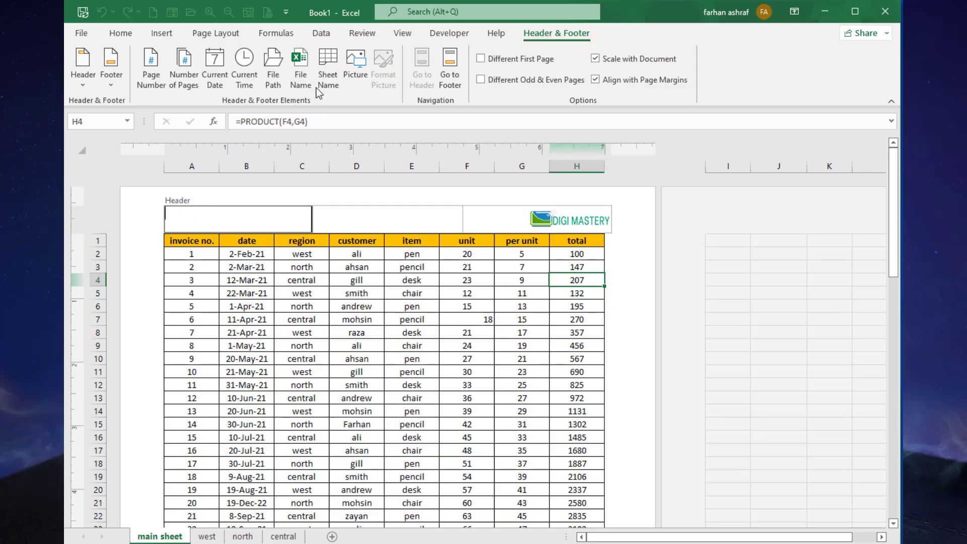
# Put the sheet name in the left header and swap the footer's sheet name for the file name.
pyautogui.click(325, 83)
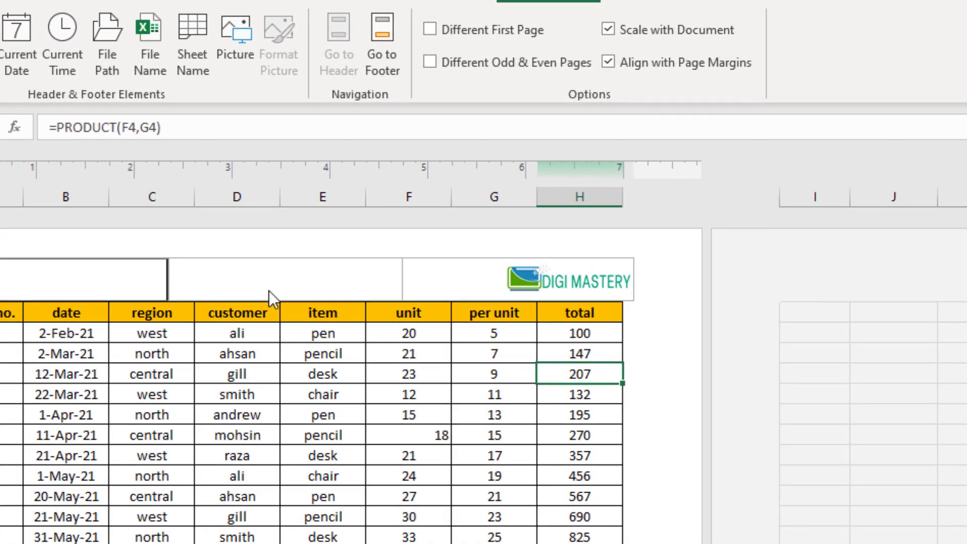
pyautogui.click(198, 291)
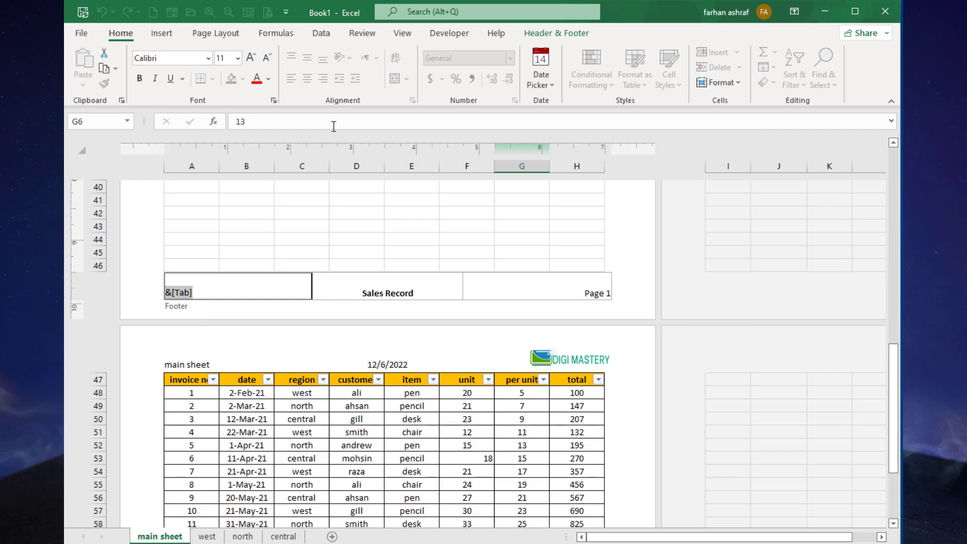
pyautogui.click(564, 33)
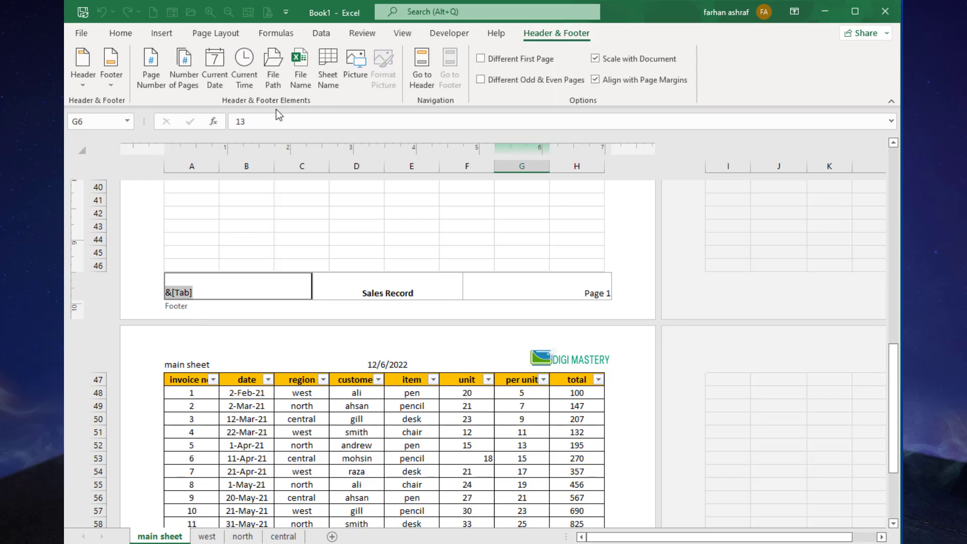
pyautogui.click(304, 80)
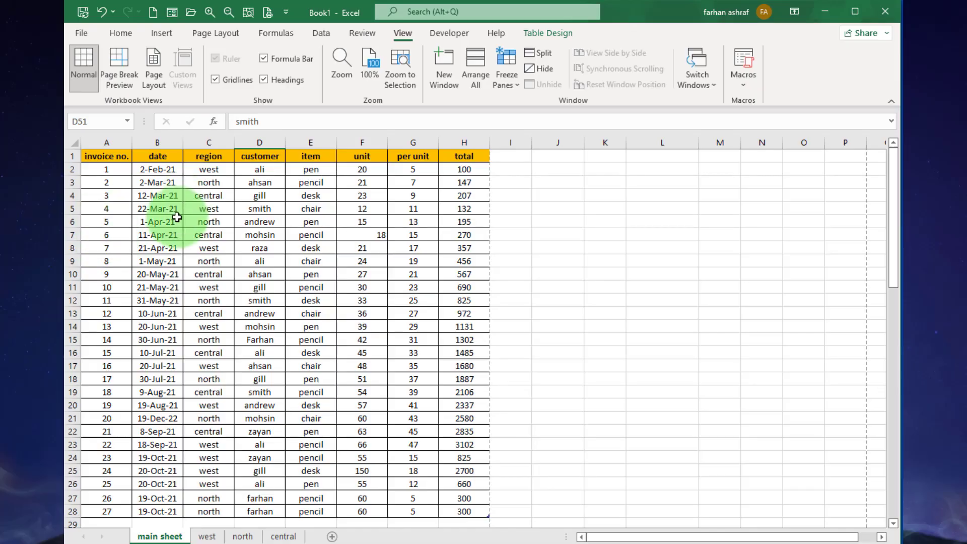
pyautogui.scroll(-3, 321, 324)
pyautogui.scroll(3, 324, 332)
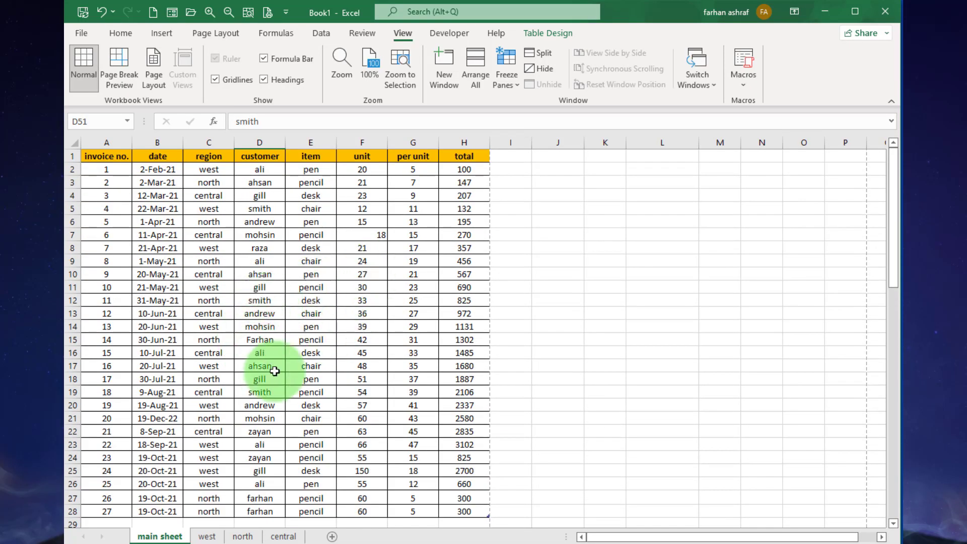
pyautogui.click(357, 275)
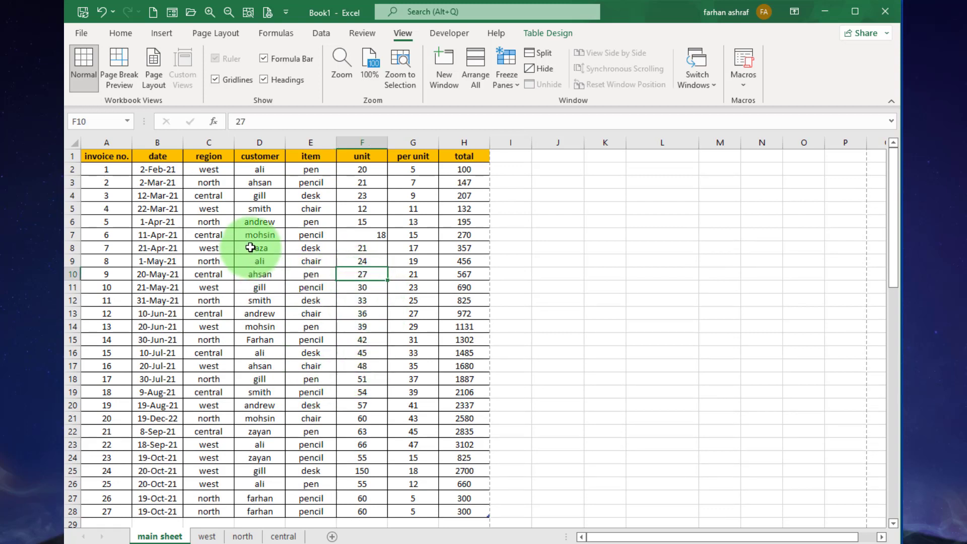
pyautogui.click(218, 36)
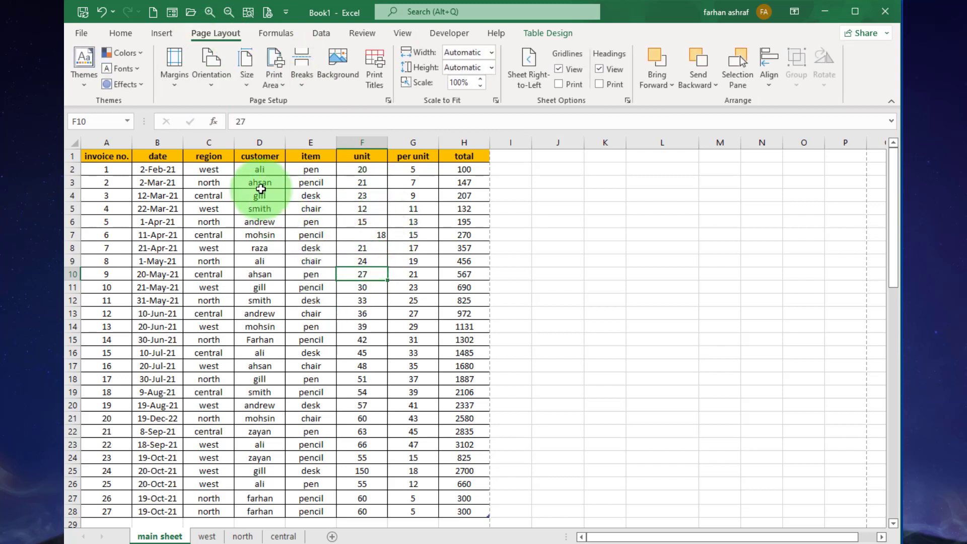
pyautogui.click(390, 101)
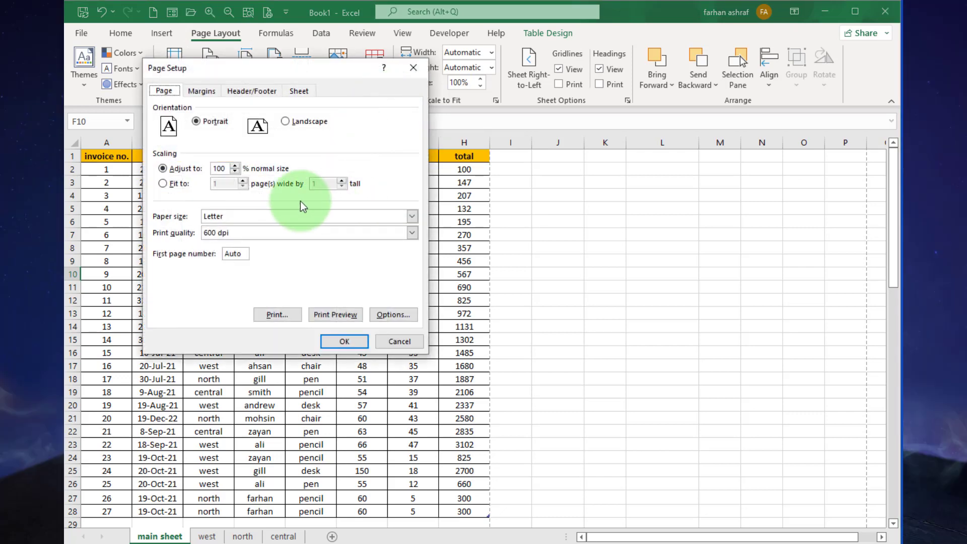
pyautogui.click(242, 93)
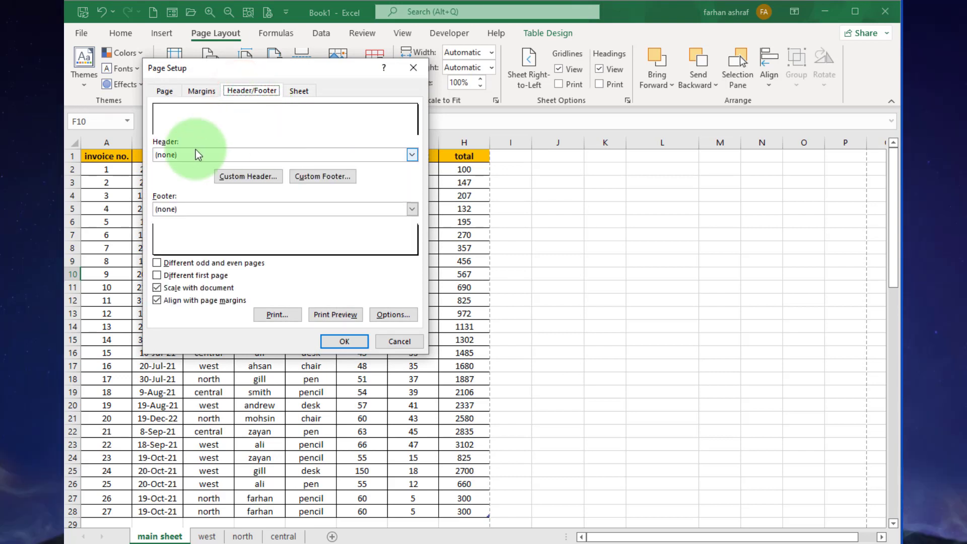
pyautogui.click(244, 176)
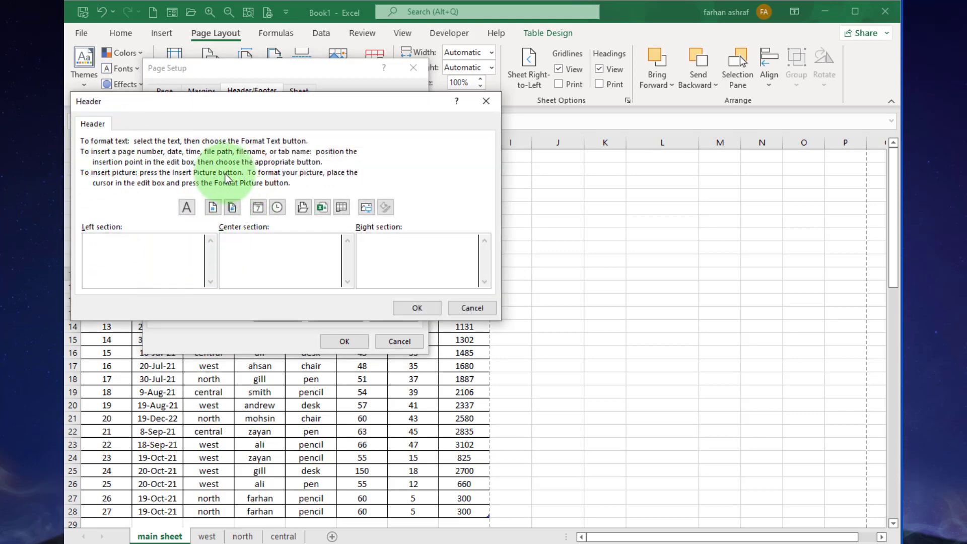
pyautogui.click(478, 308)
pyautogui.click(321, 176)
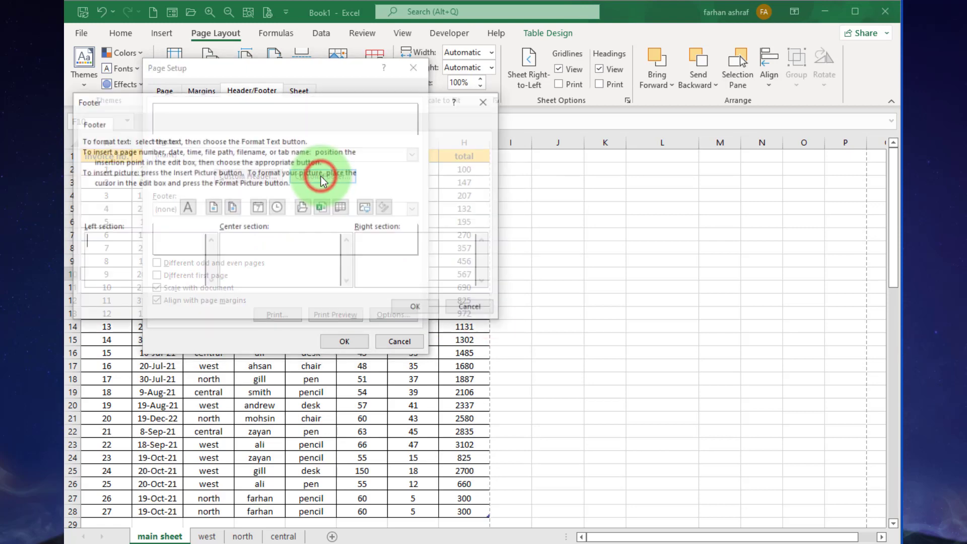
pyautogui.click(470, 309)
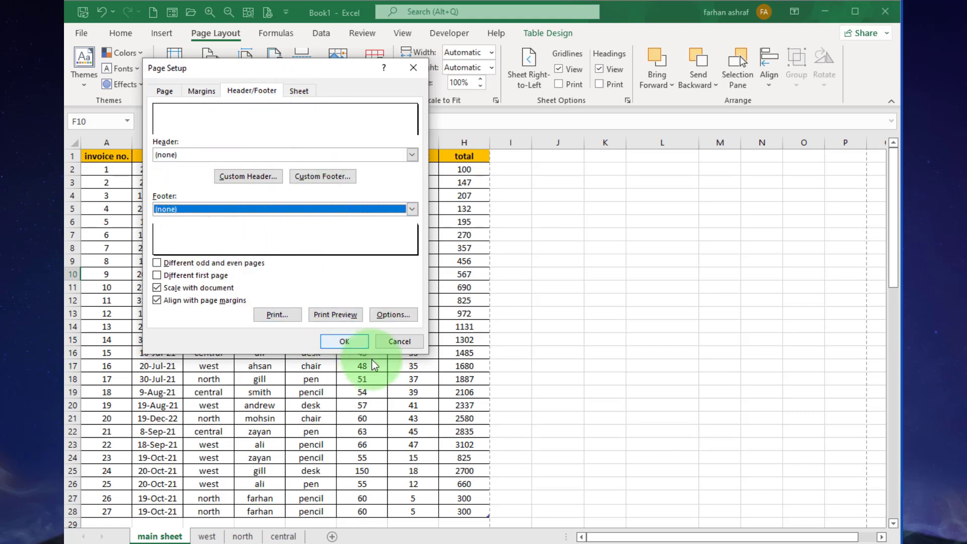
pyautogui.click(402, 342)
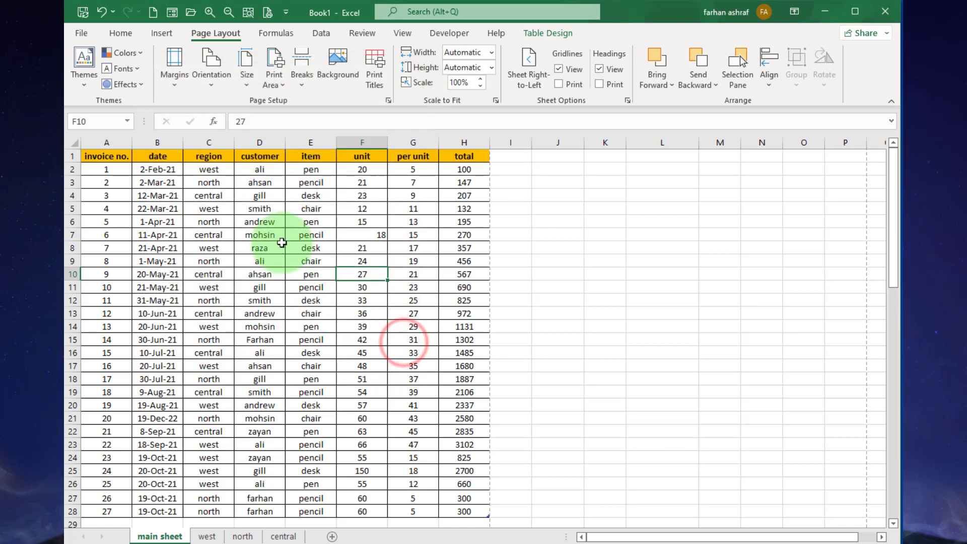
# Switch the main sheet to Page Layout view and begin editing the header's sections.
pyautogui.click(405, 34)
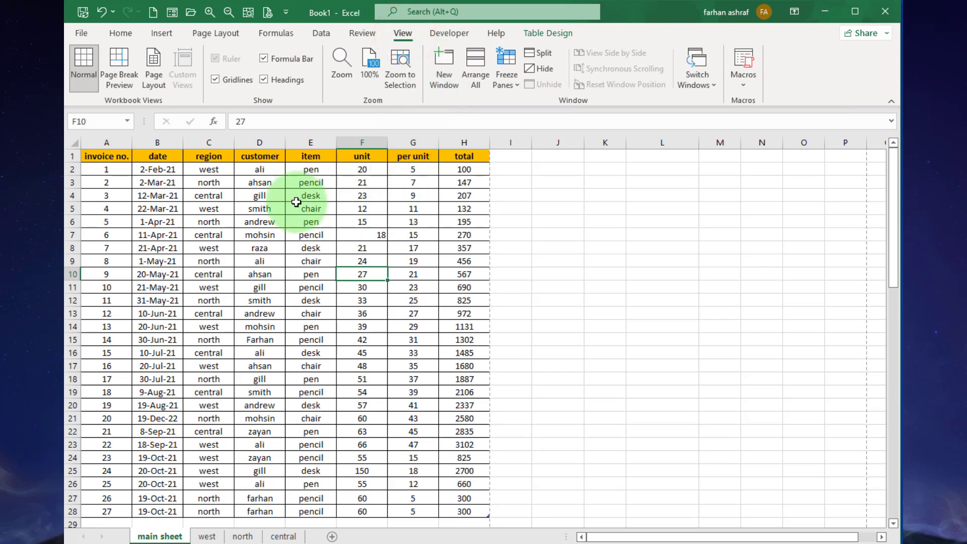
pyautogui.click(154, 70)
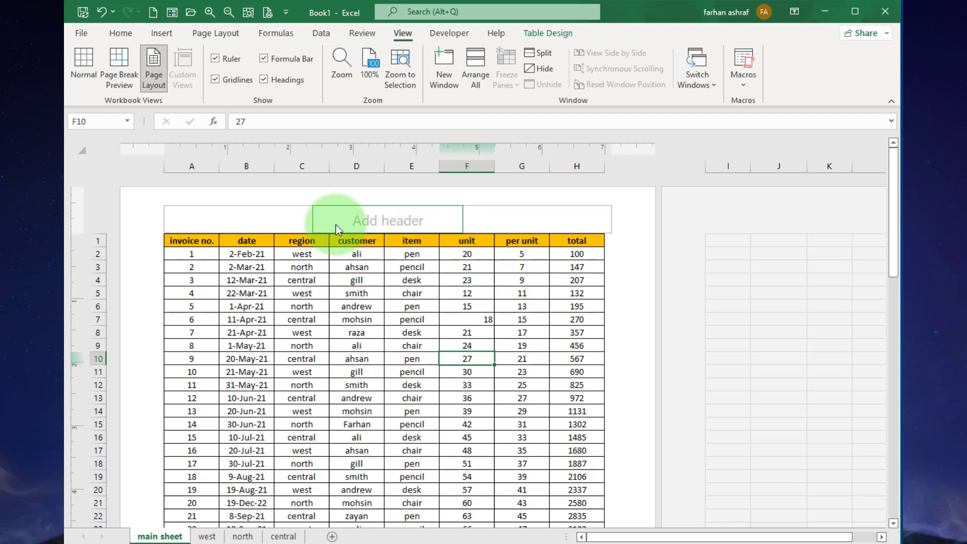
pyautogui.scroll(-12, 470, 308)
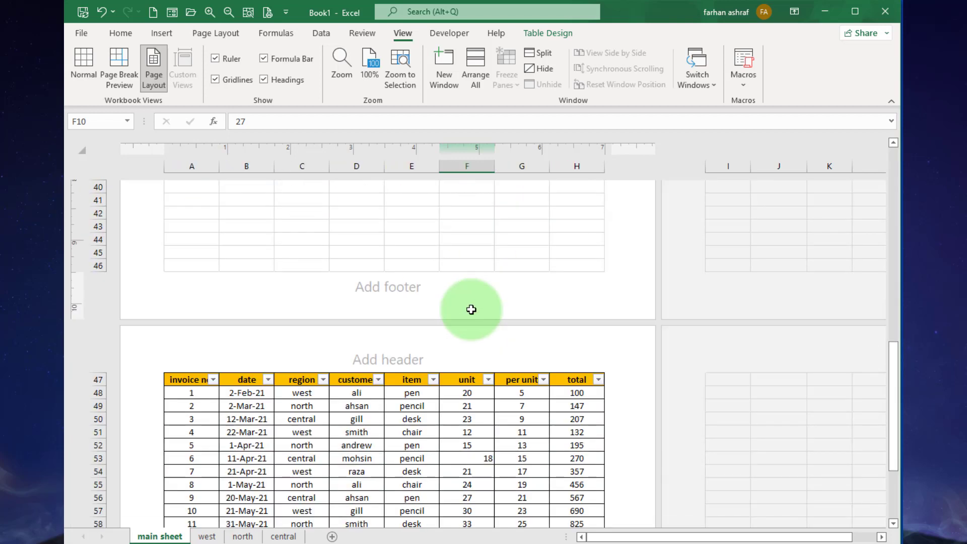
pyautogui.scroll(12, 394, 290)
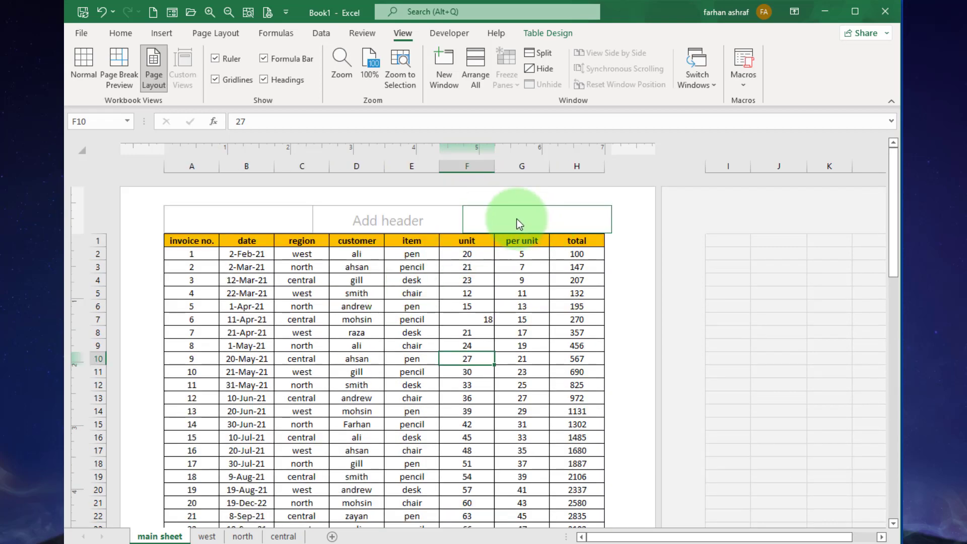
pyautogui.click(518, 220)
pyautogui.click(242, 220)
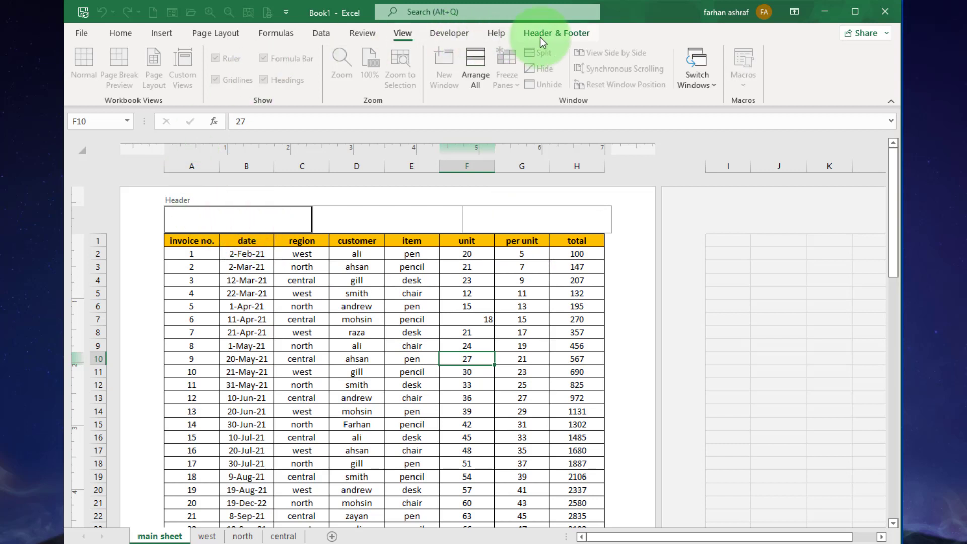
# Insert the file name into the header's right section and preview it.
pyautogui.click(530, 219)
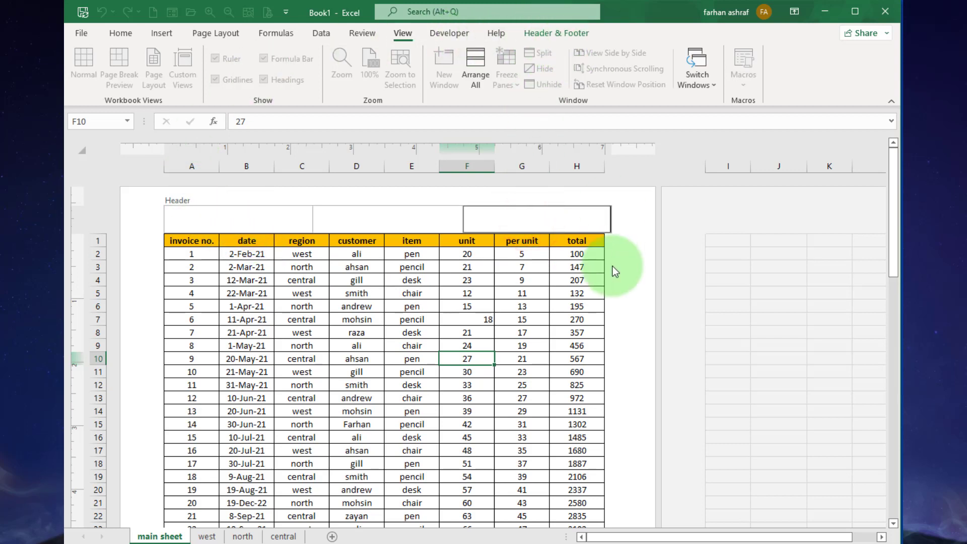
pyautogui.click(551, 35)
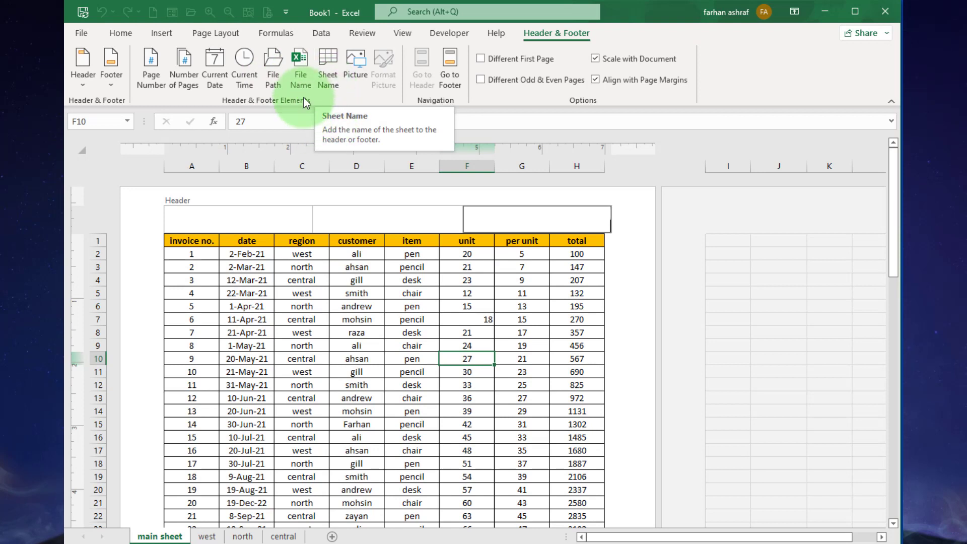
pyautogui.click(301, 81)
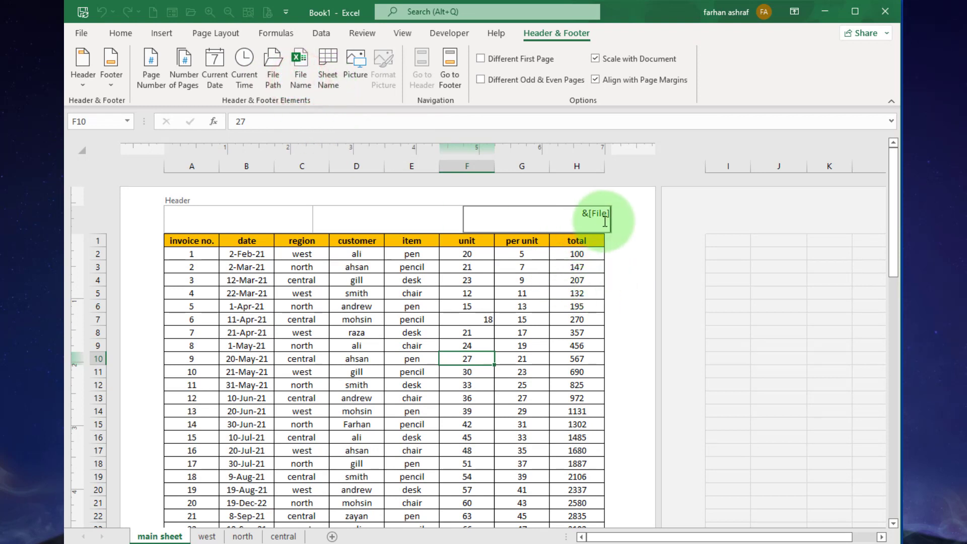
pyautogui.click(554, 280)
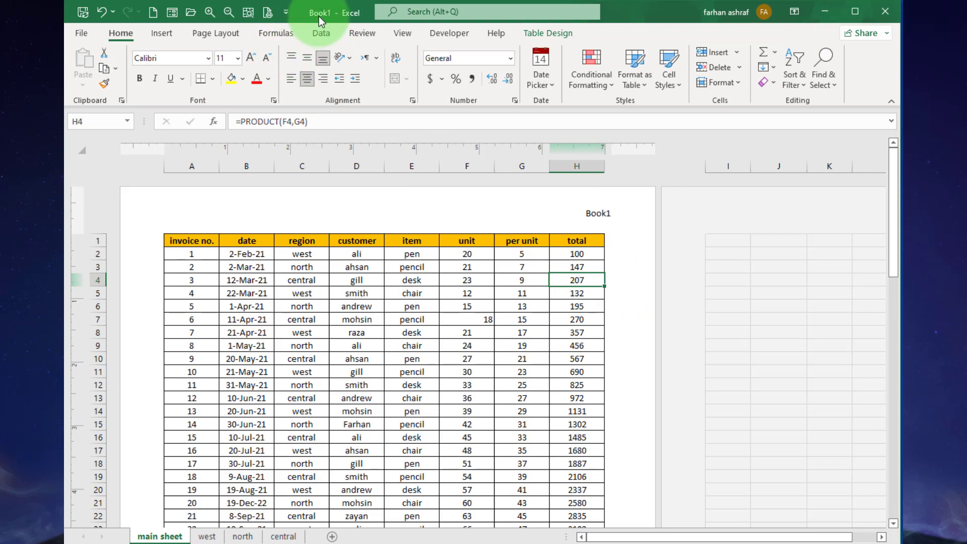
# Replace the right header's file name with the sheet name code &[Tab].
pyautogui.click(584, 213)
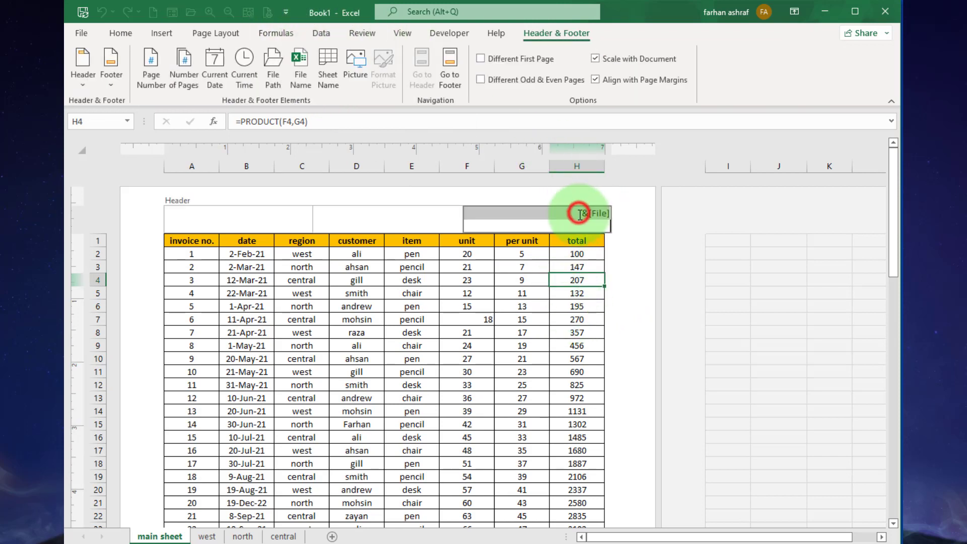
pyautogui.click(327, 73)
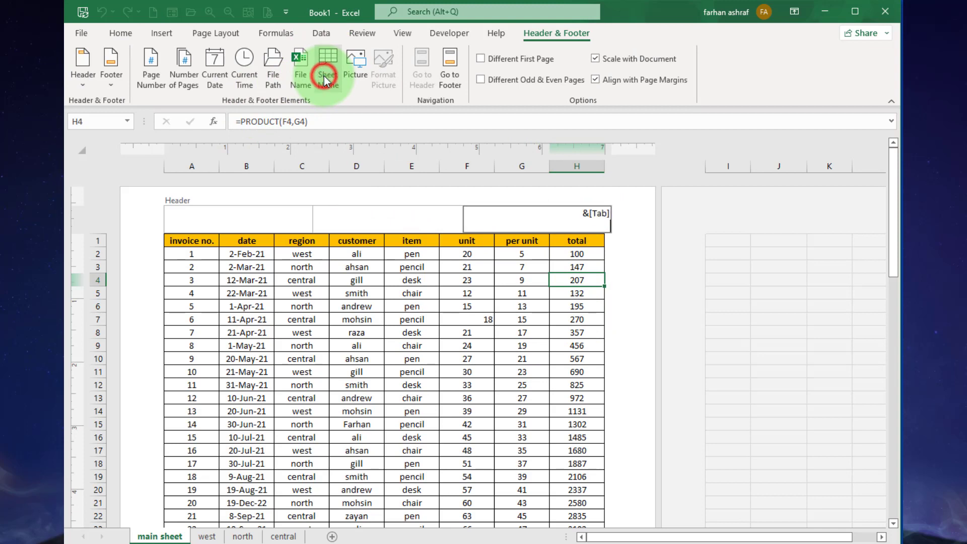
pyautogui.click(565, 281)
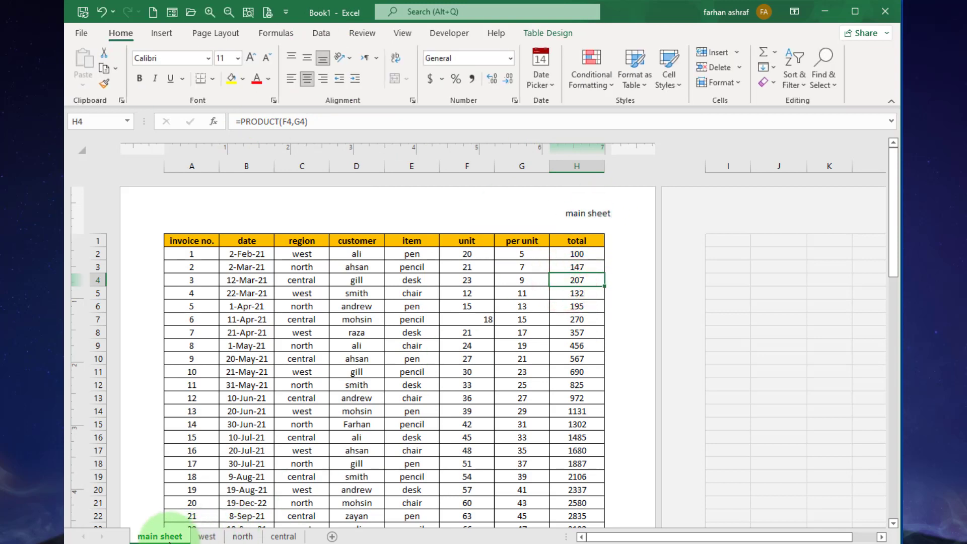
pyautogui.click(569, 213)
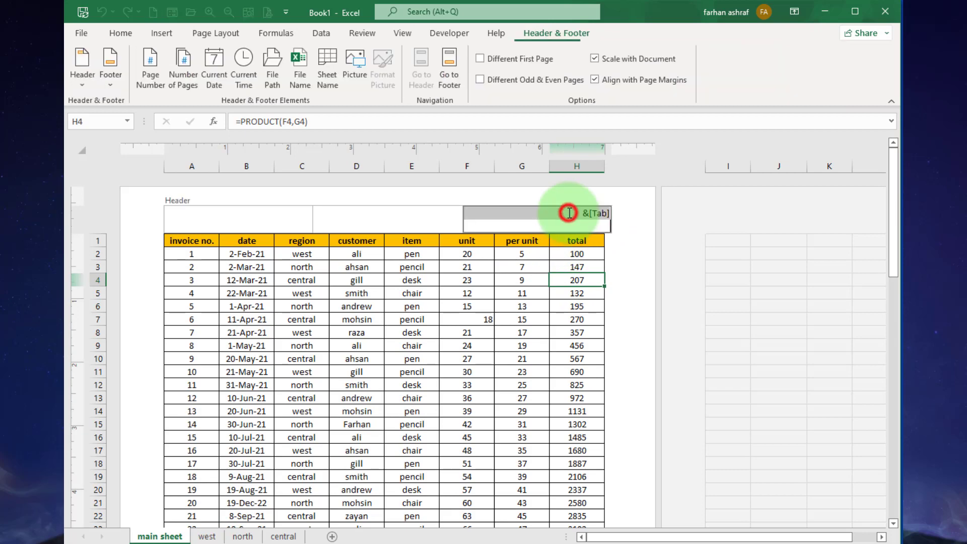
pyautogui.click(565, 281)
pyautogui.click(568, 213)
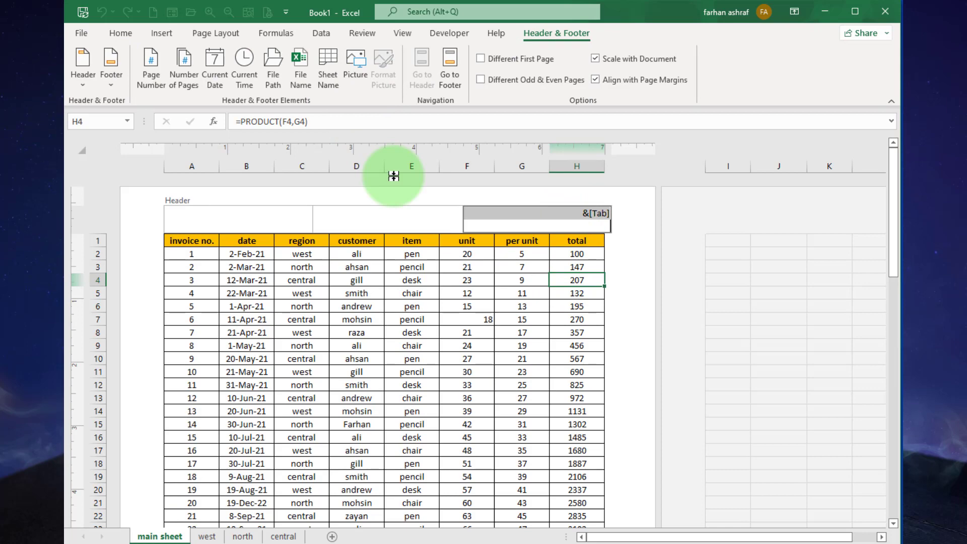
# Insert the logo picture from a file into the right header section, replacing the sheet name.
pyautogui.click(365, 68)
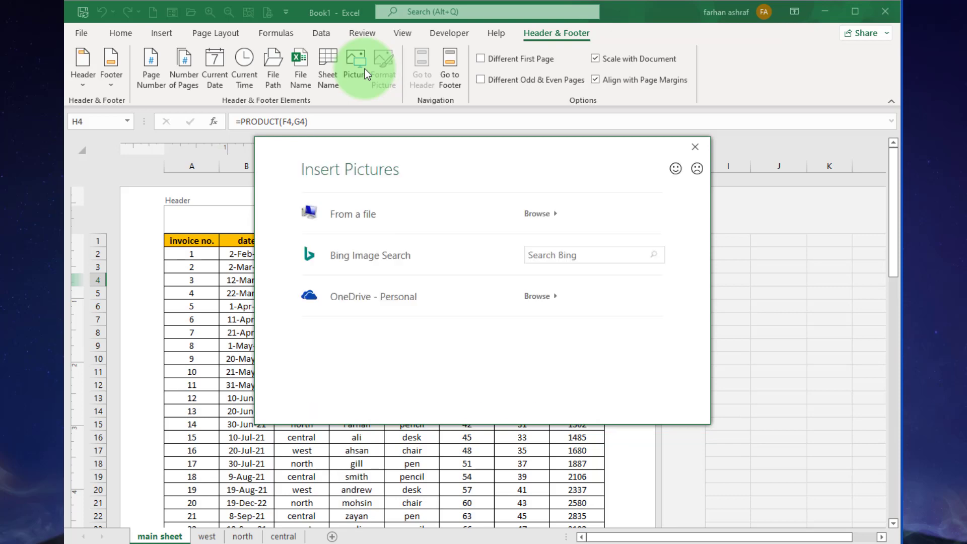
pyautogui.click(365, 216)
pyautogui.scroll(-5, 354, 198)
pyautogui.click(357, 174)
pyautogui.click(379, 315)
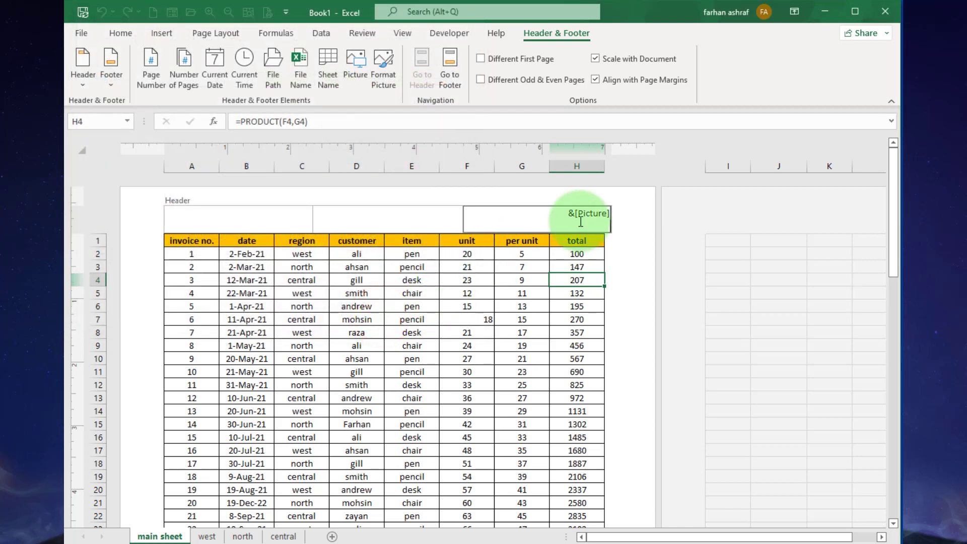
pyautogui.click(536, 293)
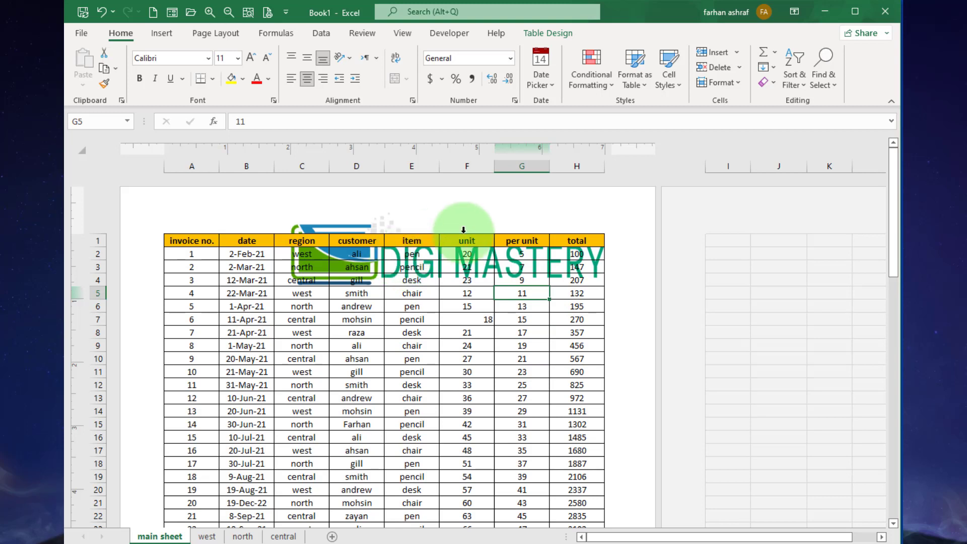
pyautogui.click(546, 217)
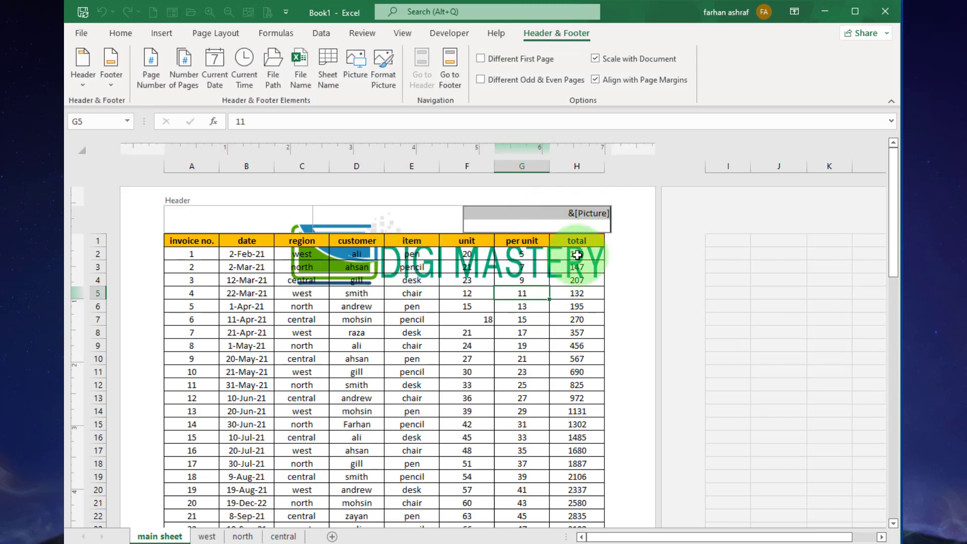
# Scale the header logo's height to 25% with the aspect ratio locked.
pyautogui.click(385, 83)
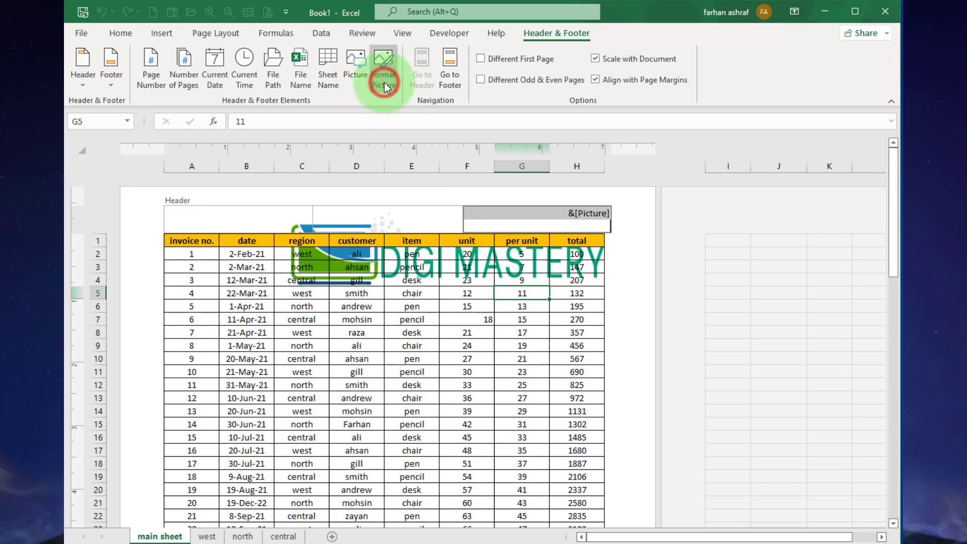
pyautogui.doubleClick(212, 181)
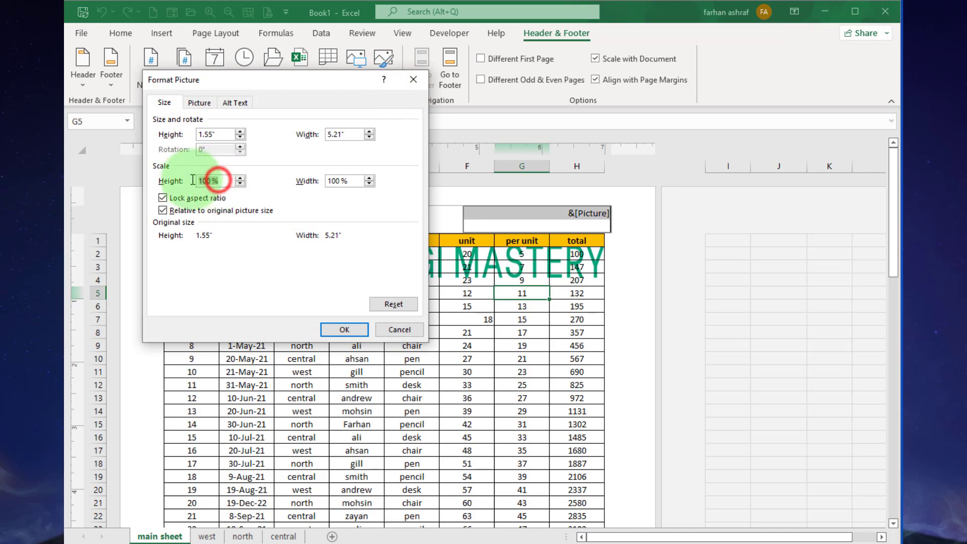
pyautogui.write('25')
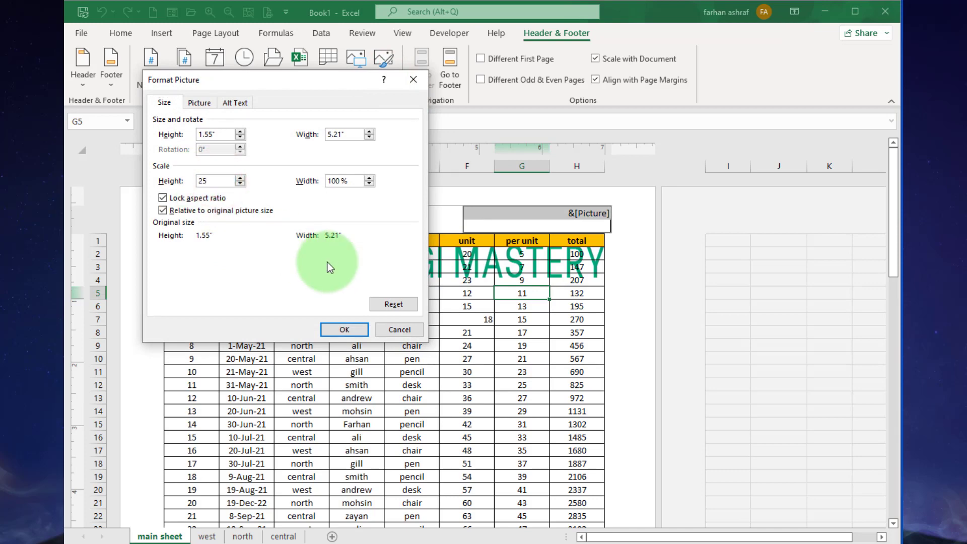
pyautogui.press('Return')
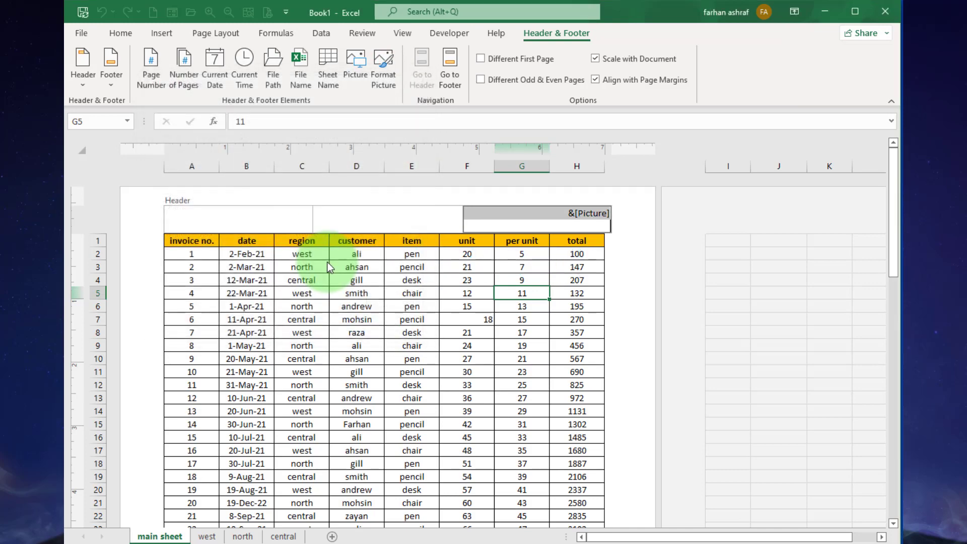
pyautogui.click(513, 267)
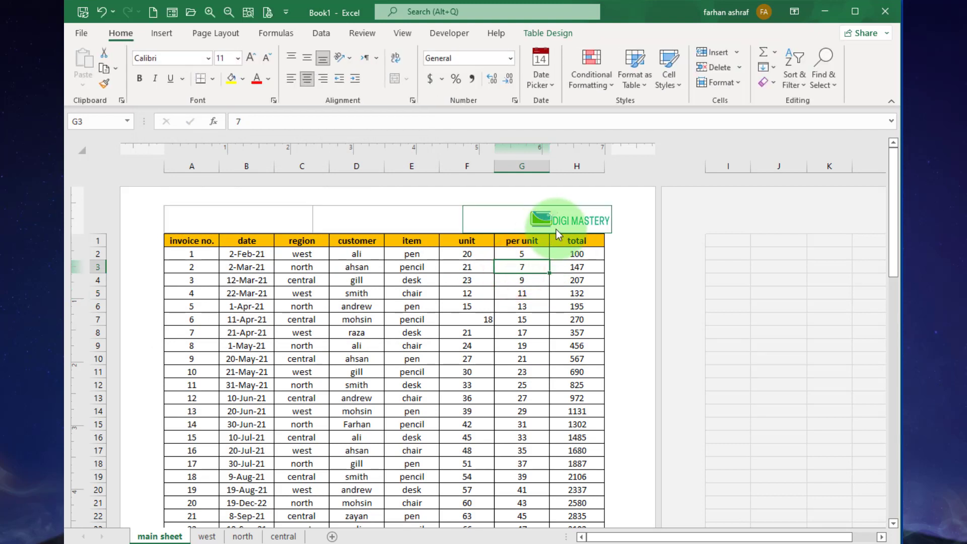
pyautogui.click(576, 280)
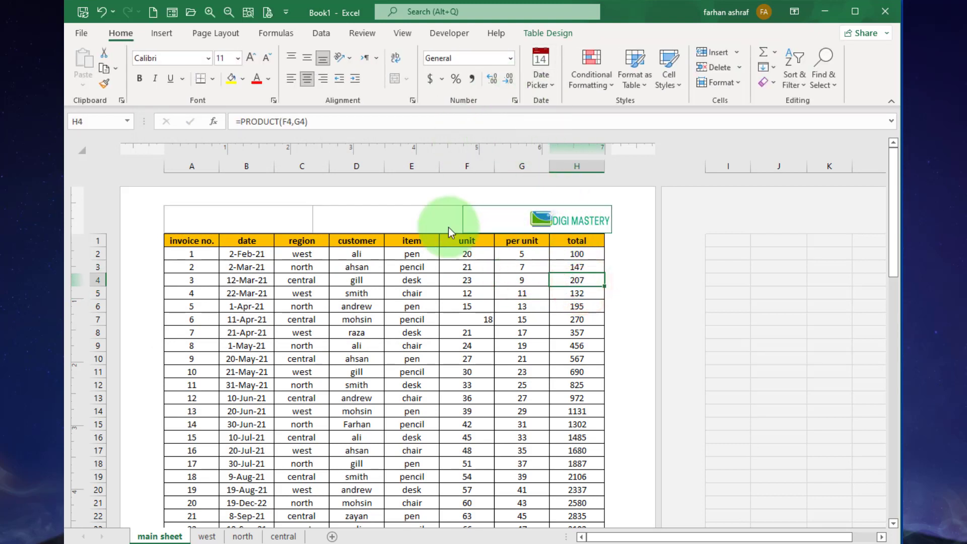
pyautogui.click(281, 221)
# Insert the sheet name into the header's left section.
pyautogui.click(560, 34)
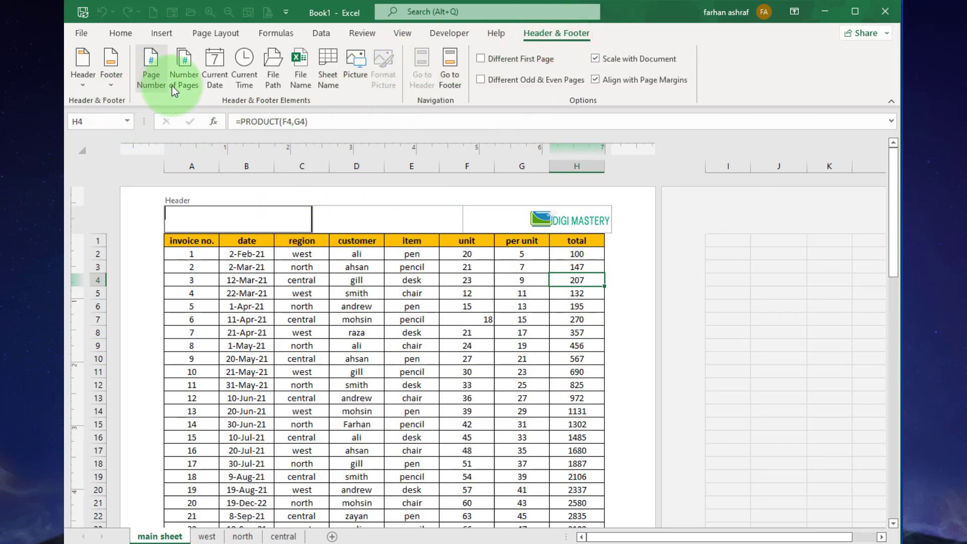
pyautogui.click(325, 80)
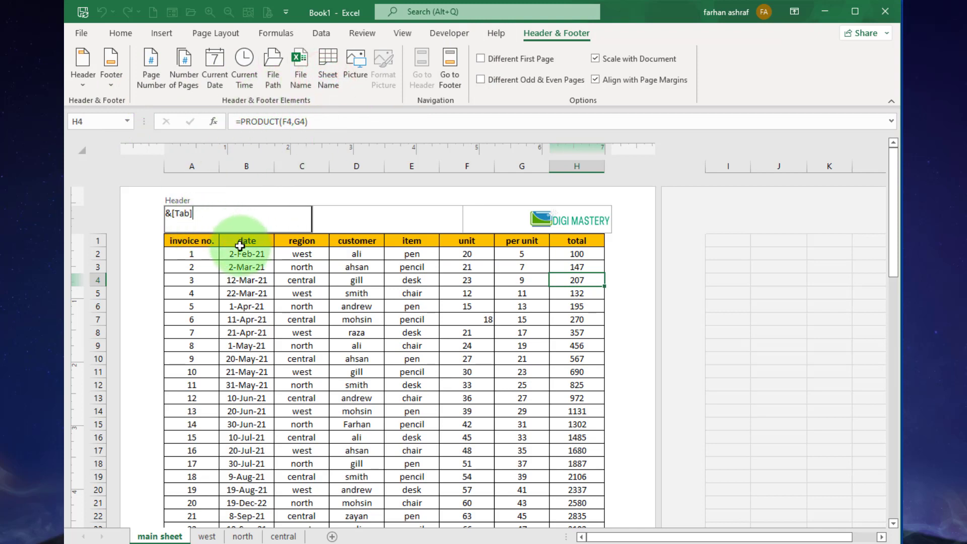
pyautogui.click(168, 212)
pyautogui.click(250, 244)
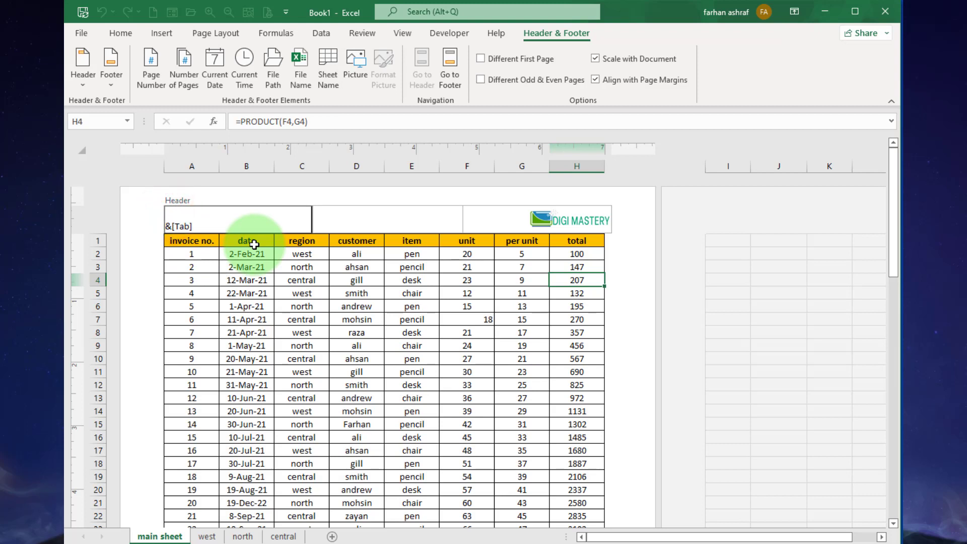
# Add the current date (&[Date]) to the header's centre section on a new line.
pyautogui.click(330, 222)
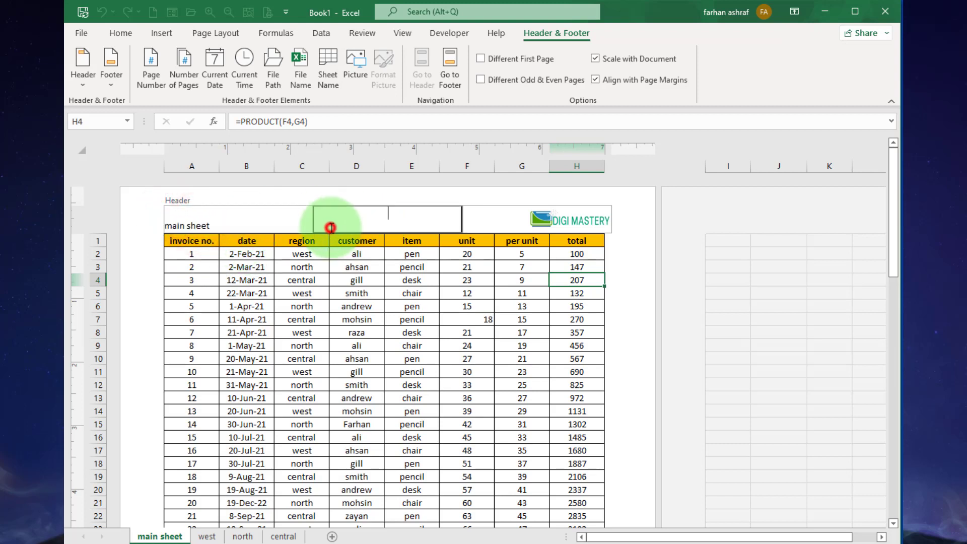
pyautogui.click(218, 78)
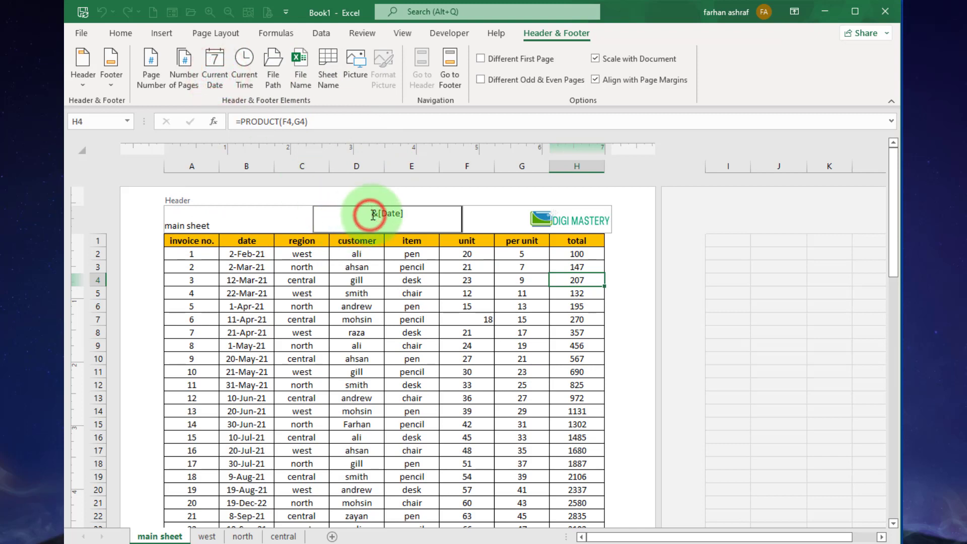
pyautogui.press('Return')
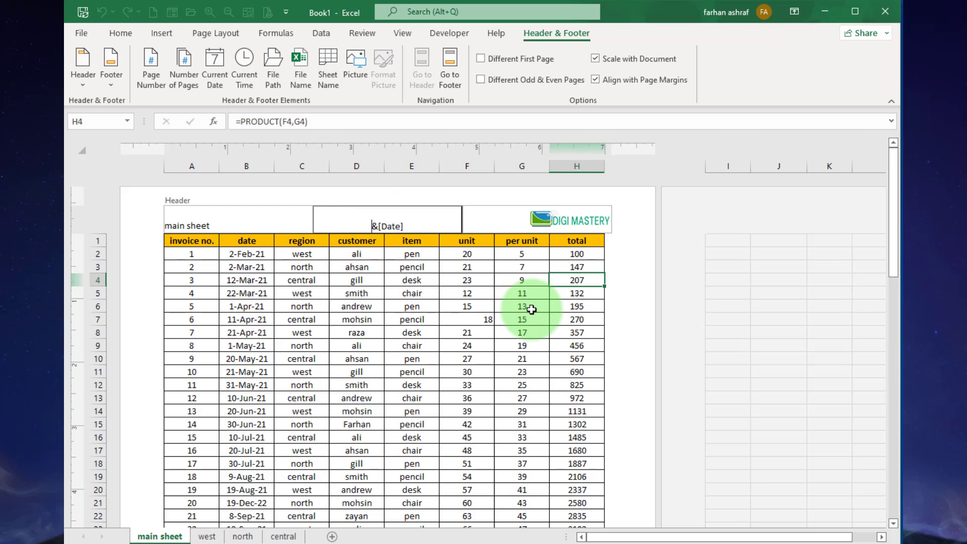
pyautogui.click(531, 309)
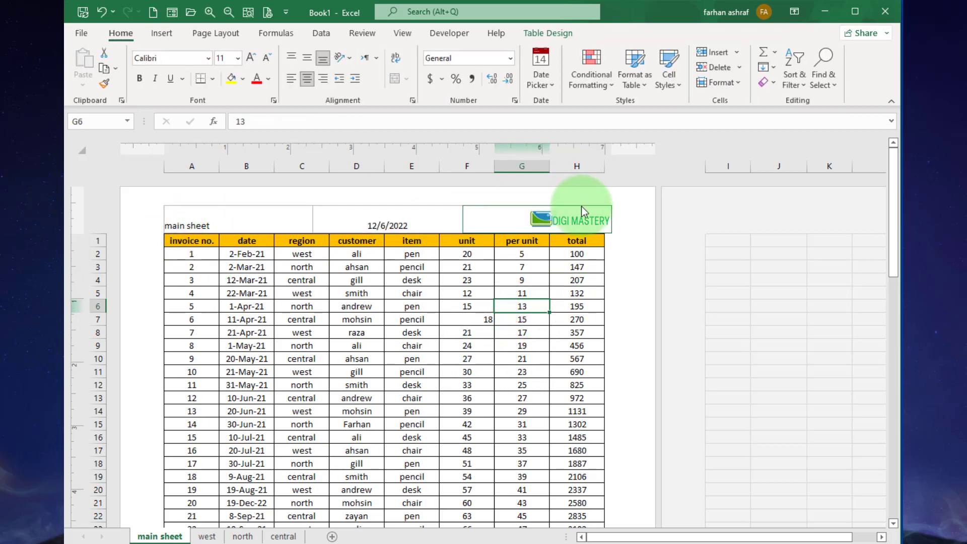
pyautogui.click(265, 16)
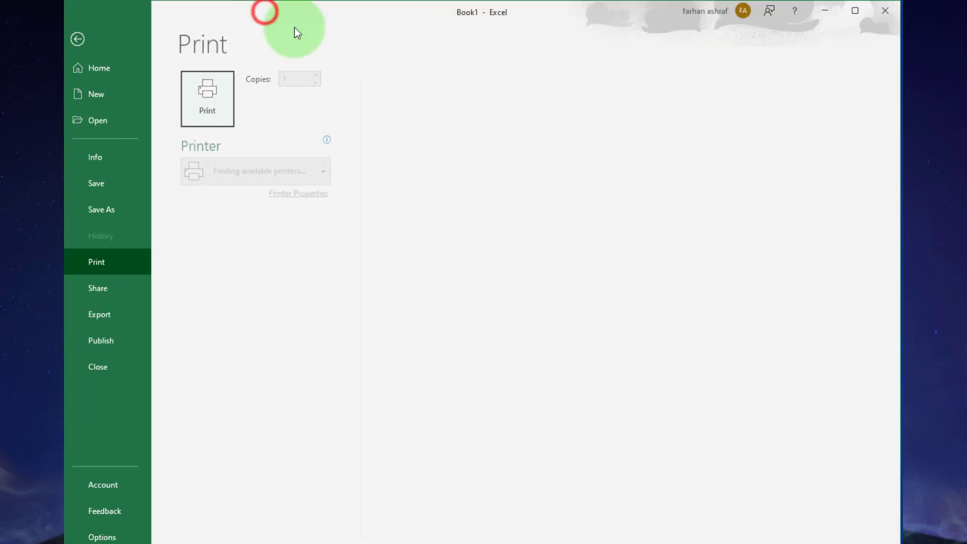
pyautogui.click(759, 111)
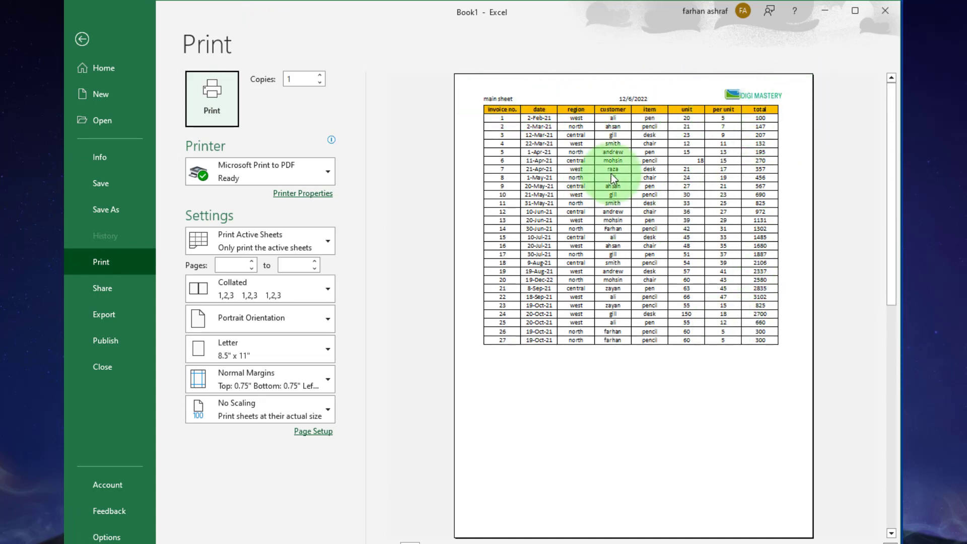
pyautogui.click(80, 38)
# Apply the built-in 'main sheet, Confidential, Page 1' footer.
pyautogui.scroll(-5, 520, 292)
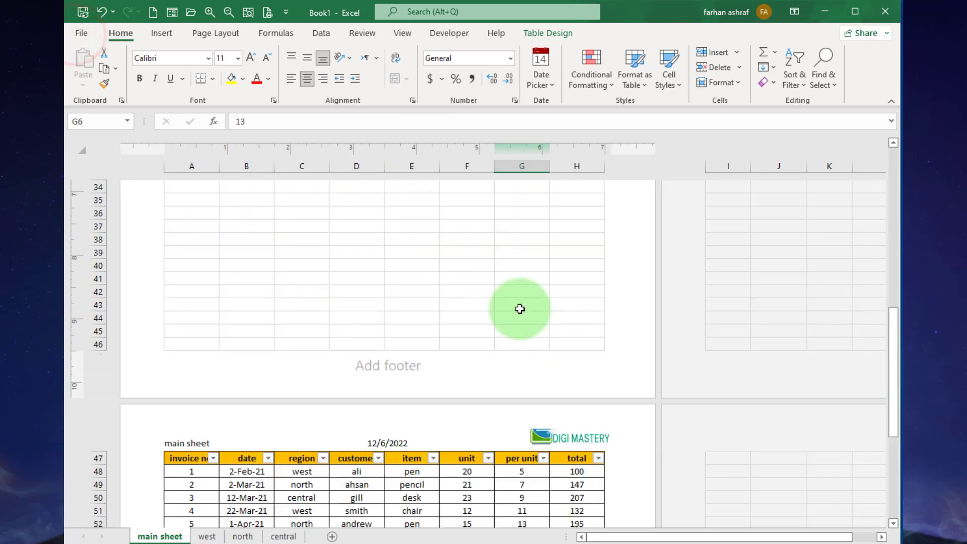
pyautogui.scroll(5, 517, 308)
pyautogui.click(498, 211)
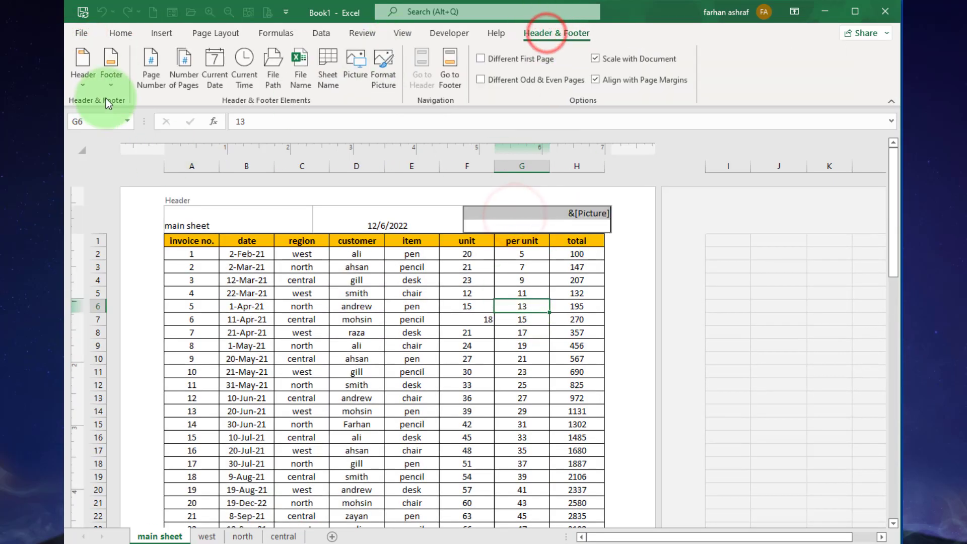
pyautogui.click(113, 82)
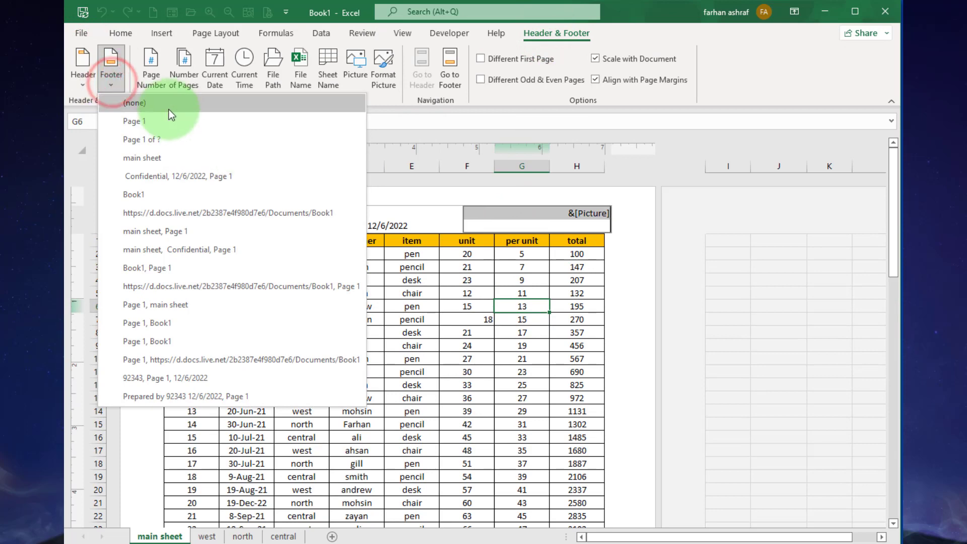
pyautogui.click(195, 249)
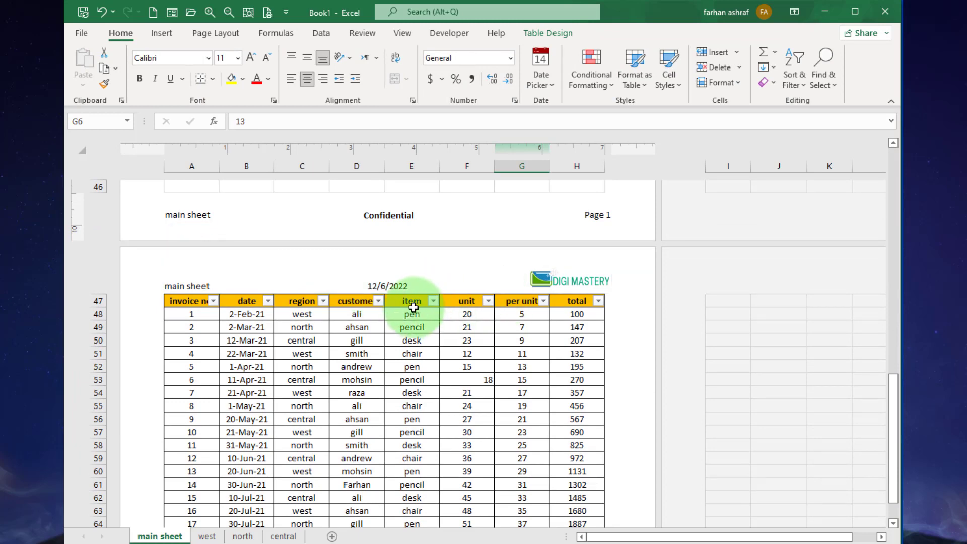
pyautogui.scroll(3, 413, 307)
pyautogui.scroll(-3, 413, 307)
pyautogui.scroll(2, 412, 305)
# Change the footer's centre text to 'Sales Record' and its left section to the file name.
pyautogui.click(371, 290)
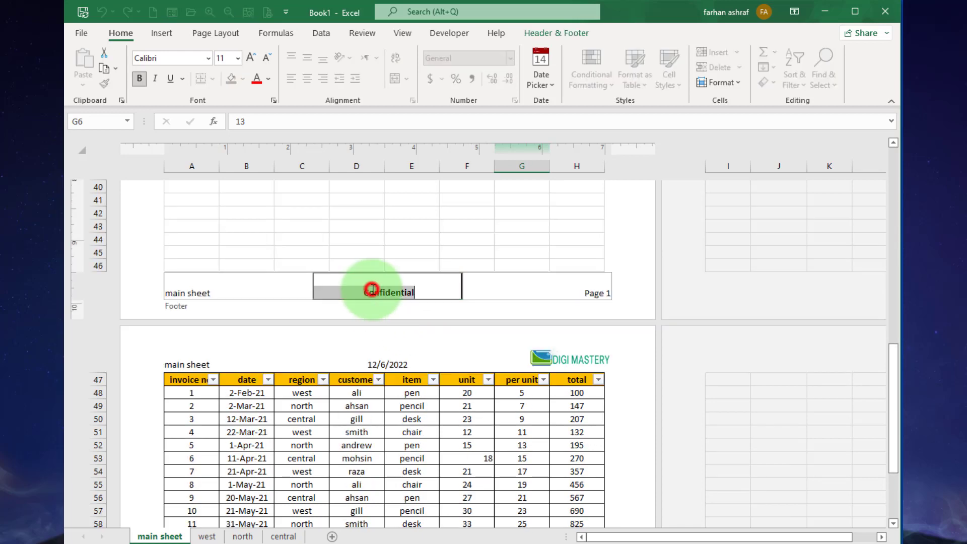
pyautogui.press('Delete')
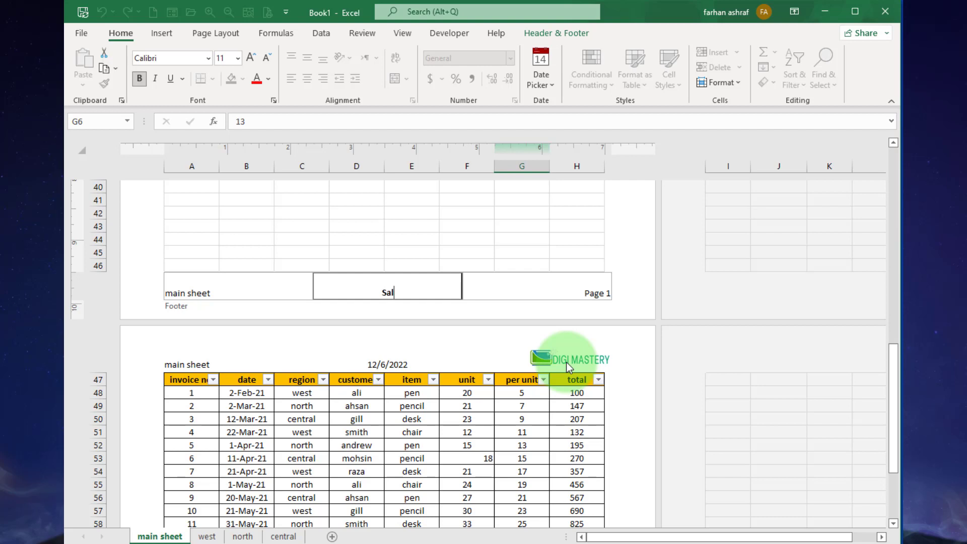
pyautogui.write('Sales Record')
pyautogui.click(209, 287)
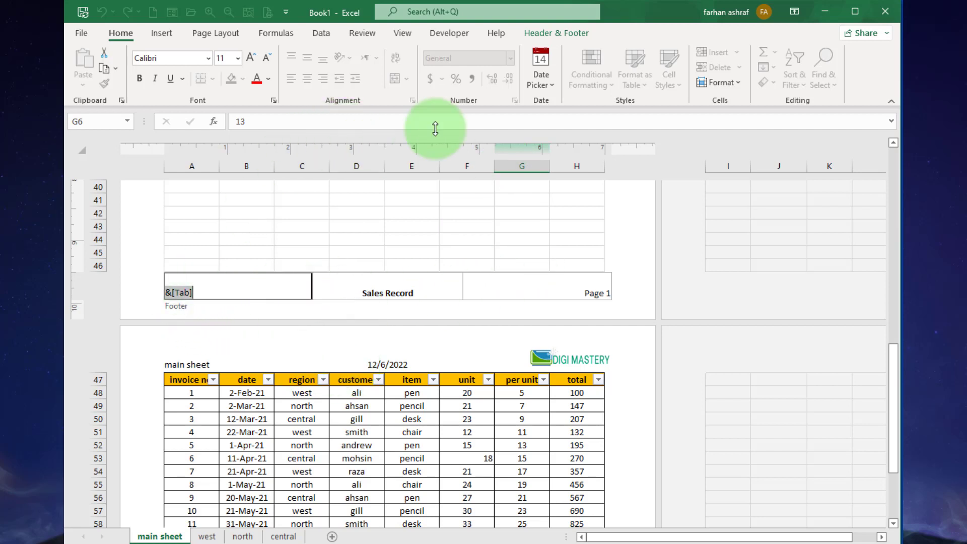
pyautogui.click(544, 34)
pyautogui.click(304, 75)
# Set the footer's right section to page number / number of pages, showing 1/2.
pyautogui.click(565, 291)
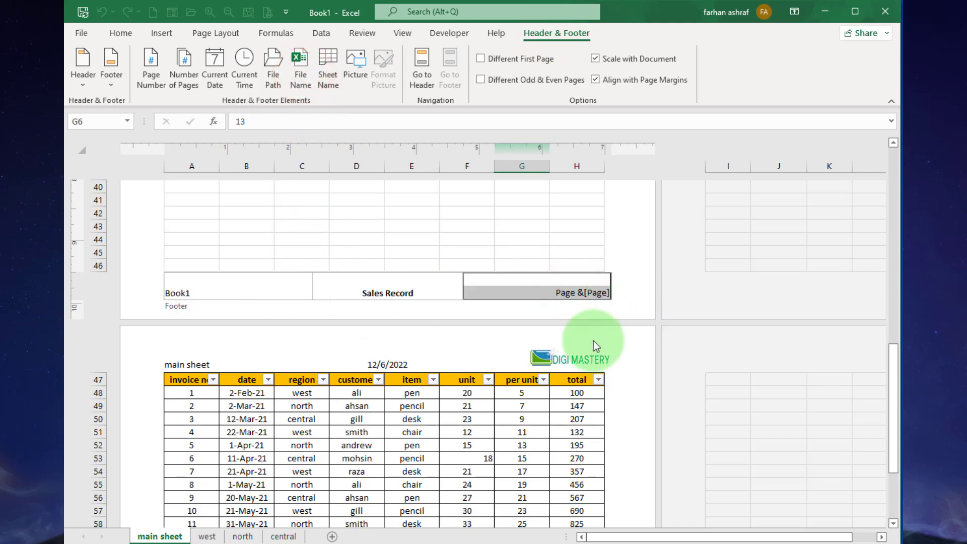
pyautogui.press('Delete')
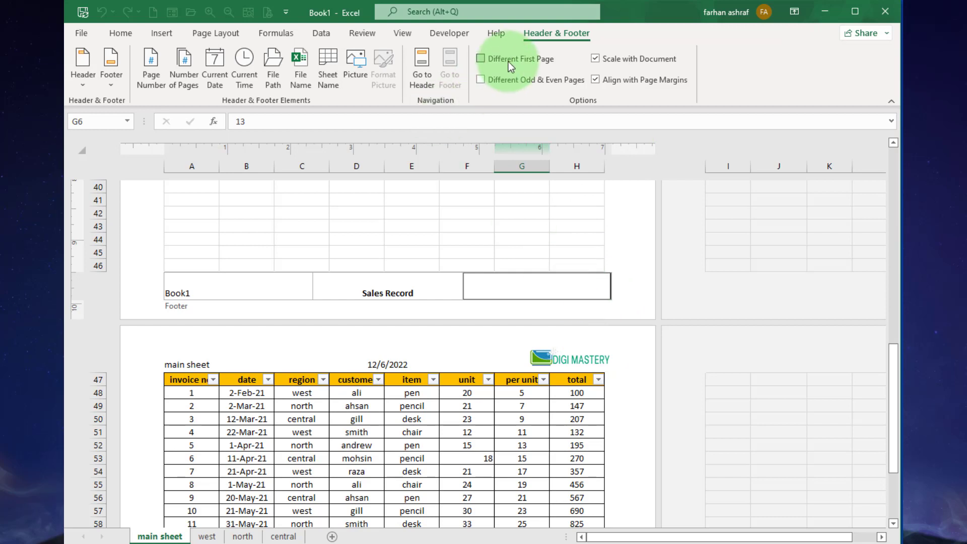
pyautogui.click(152, 79)
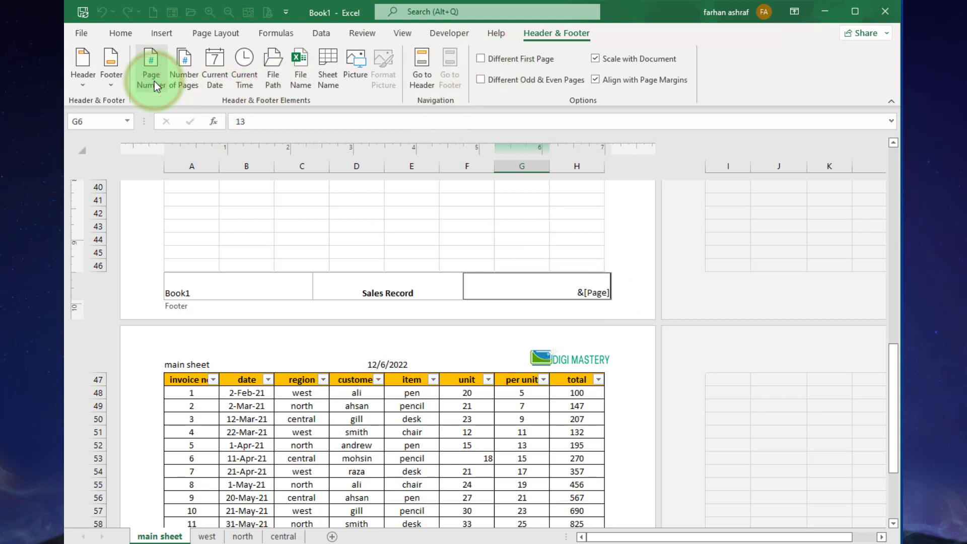
pyautogui.write('/')
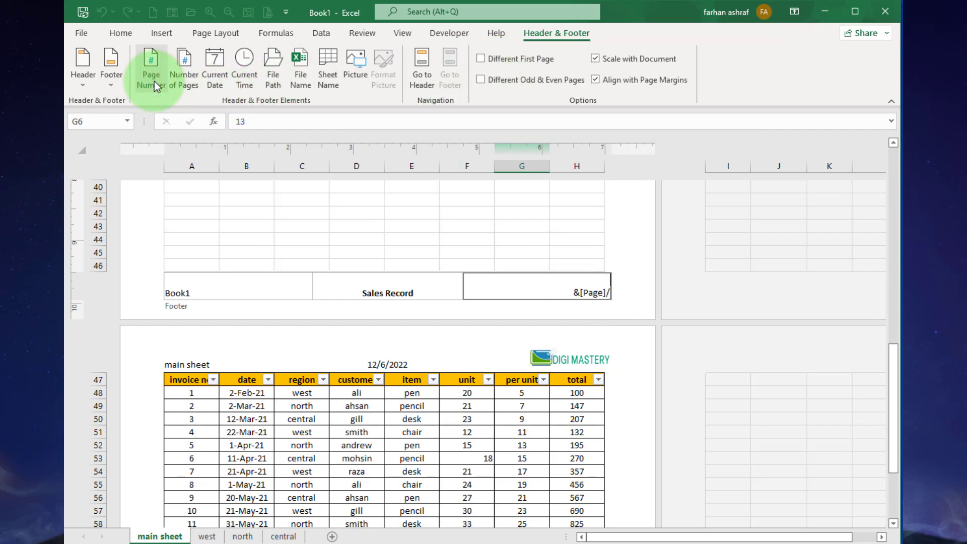
pyautogui.click(185, 80)
pyautogui.click(463, 222)
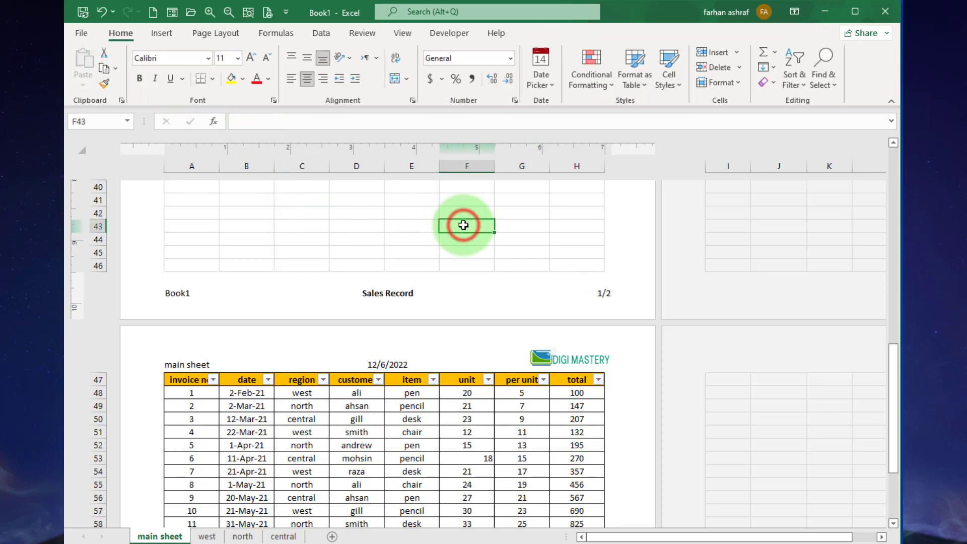
pyautogui.scroll(7, 490, 265)
pyautogui.scroll(-5, 491, 275)
pyautogui.scroll(12, 490, 274)
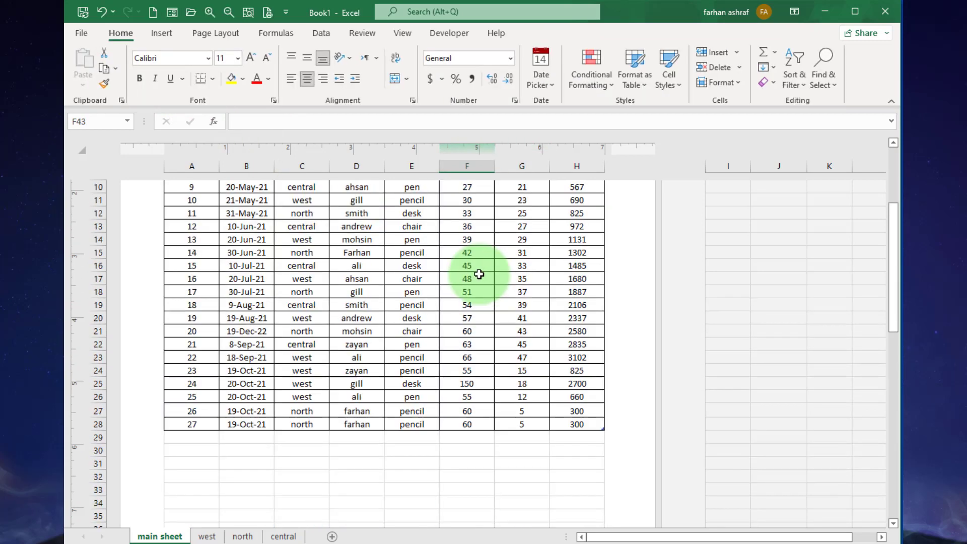
pyautogui.click(267, 12)
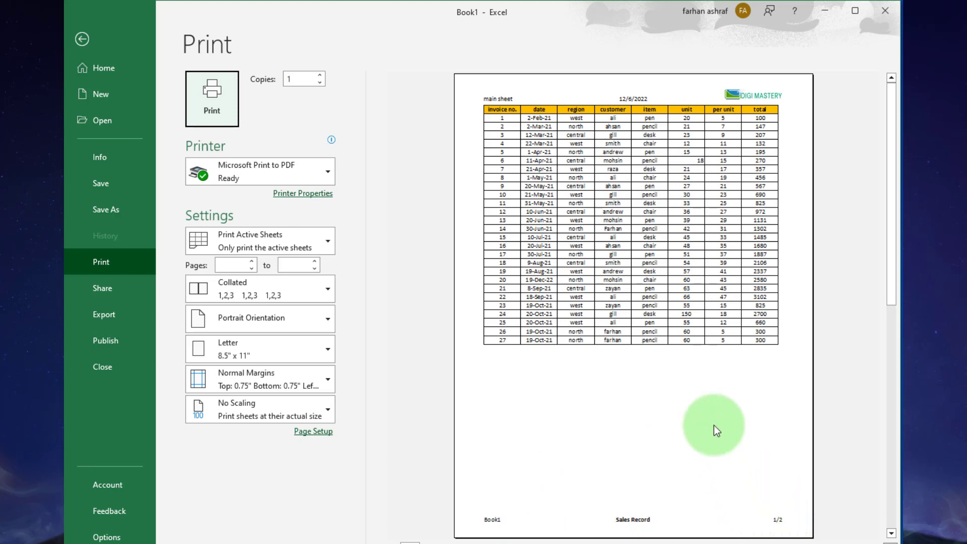
# Check preview pages 2/2 and 1/2, then return to the main sheet.
pyautogui.scroll(-1, 704, 385)
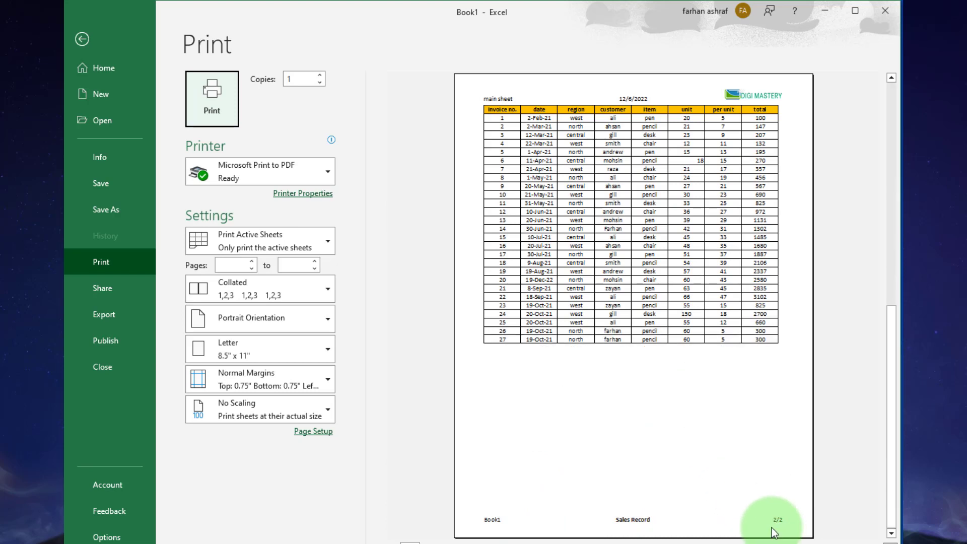
pyautogui.scroll(1, 571, 500)
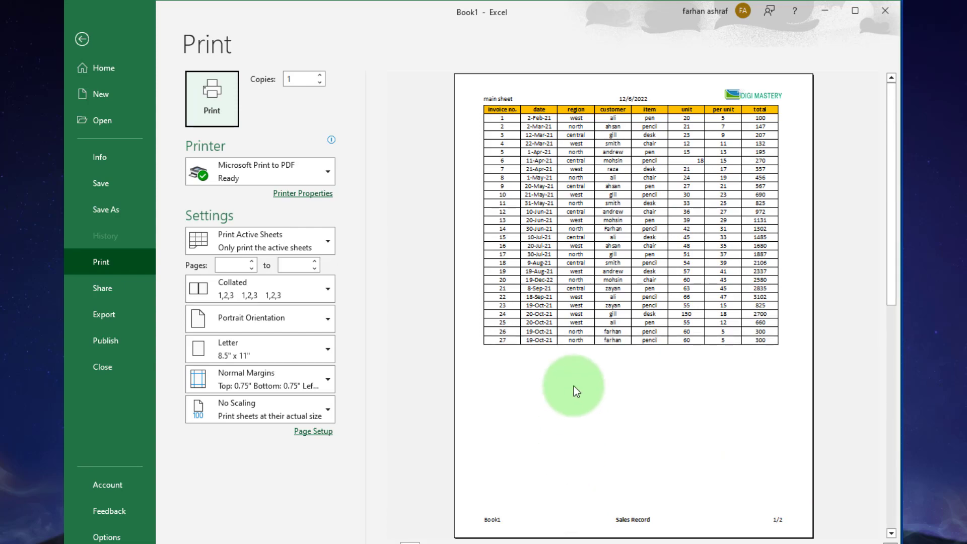
pyautogui.click(80, 33)
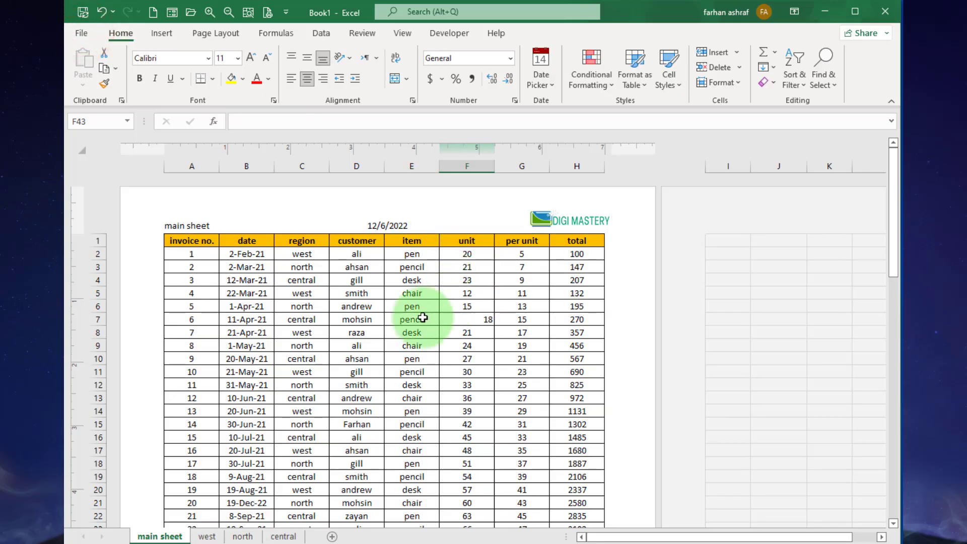
pyautogui.click(207, 537)
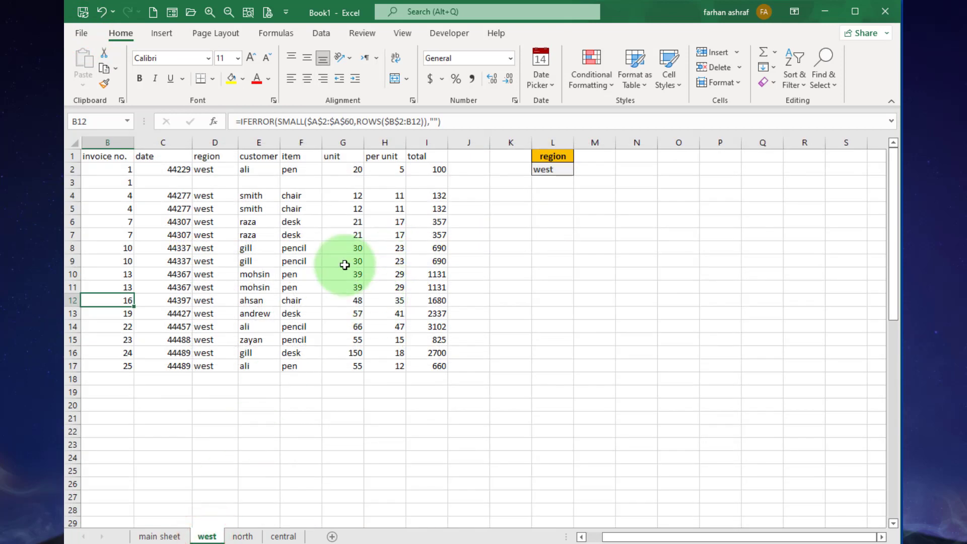
pyautogui.click(357, 196)
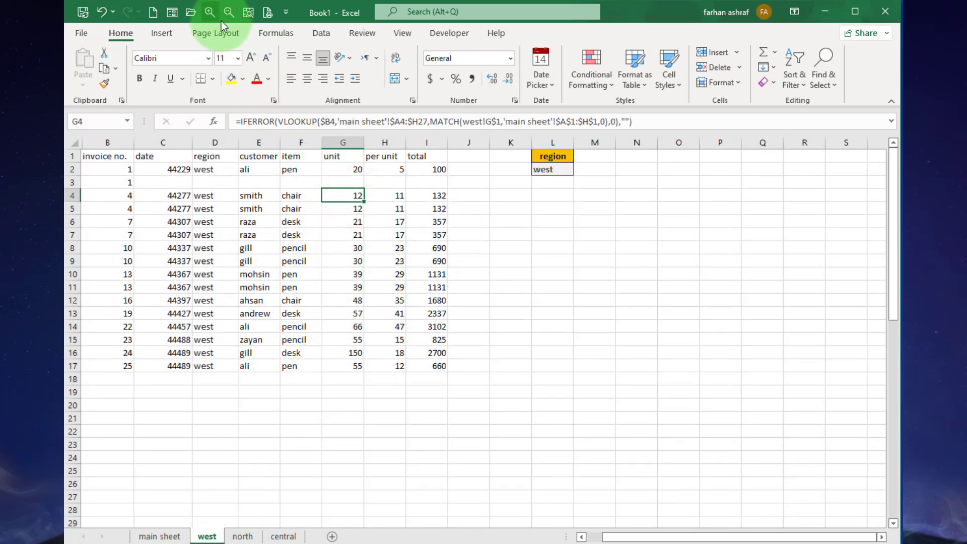
pyautogui.click(268, 12)
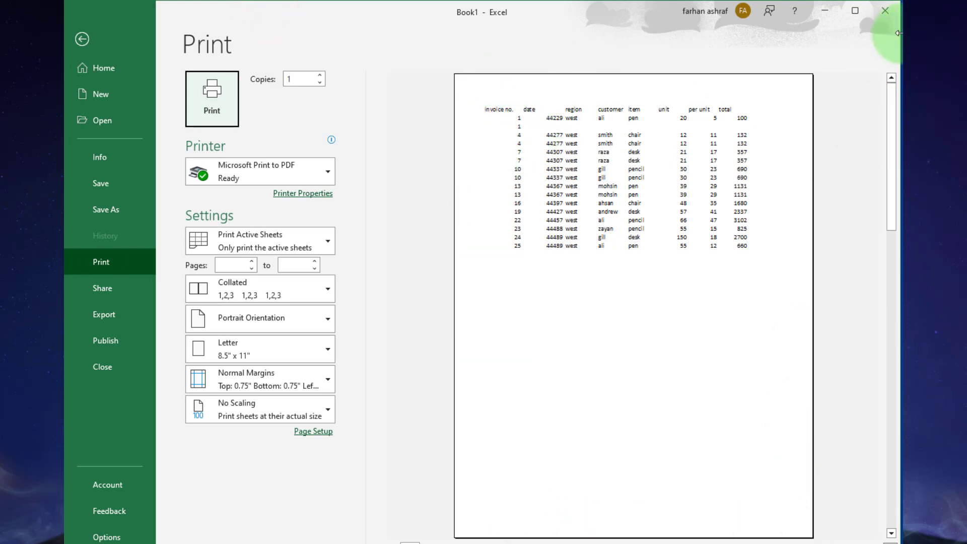
pyautogui.click(81, 37)
pyautogui.click(243, 536)
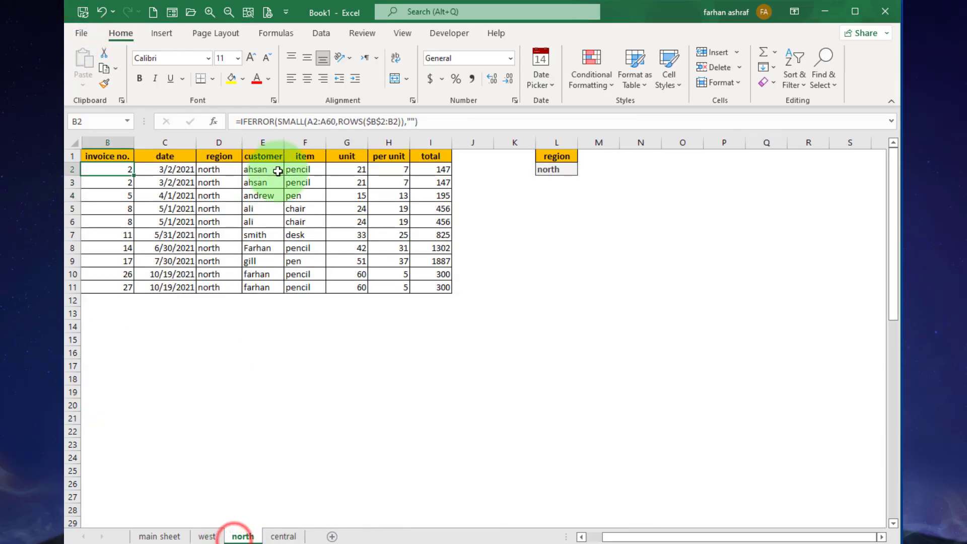
pyautogui.click(272, 14)
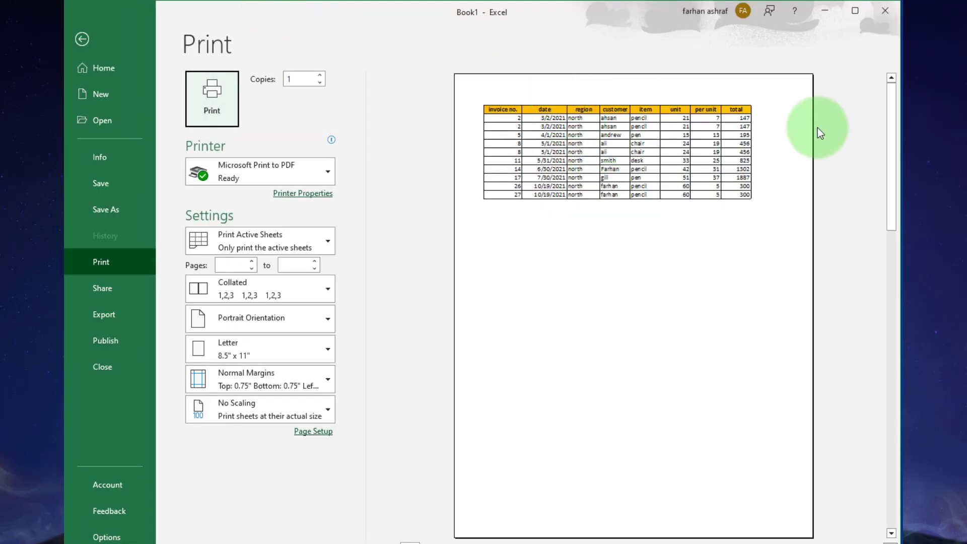
pyautogui.click(82, 38)
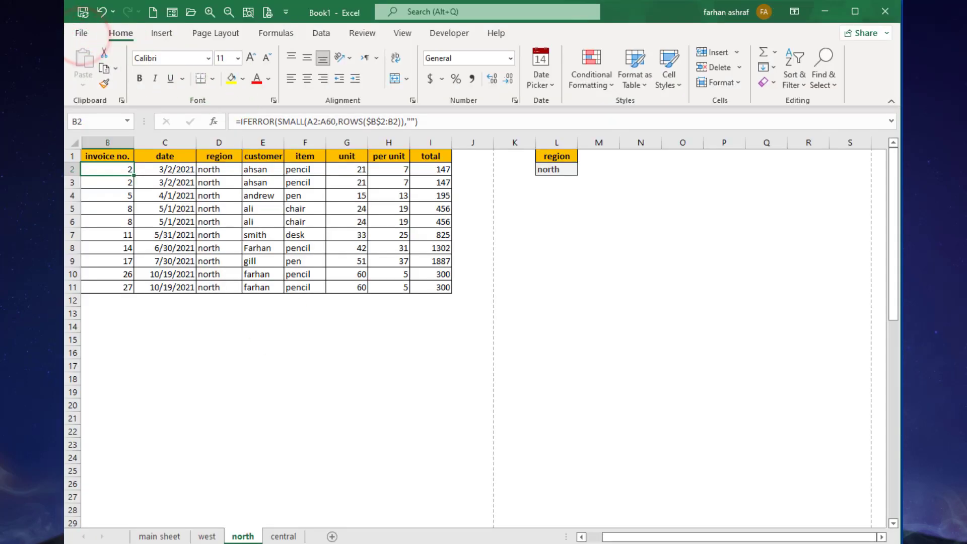
pyautogui.click(159, 536)
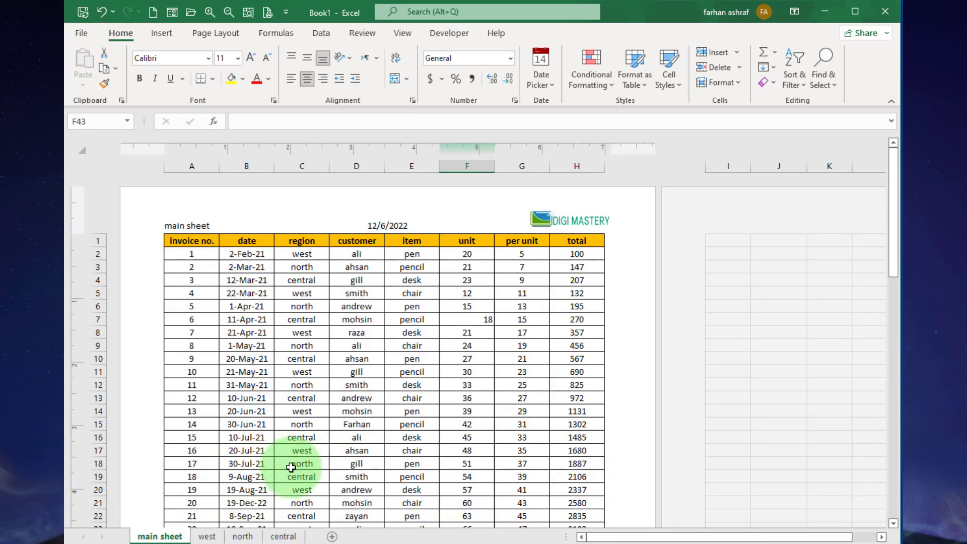
# Group the west, north and central sheets with main sheet and apply the shared header.
pyautogui.keyDown('ctrl'); pyautogui.click(207, 536); pyautogui.keyUp('ctrl')
pyautogui.keyDown('ctrl'); pyautogui.click(243, 537); pyautogui.keyUp('ctrl')
pyautogui.keyDown('ctrl'); pyautogui.click(283, 537); pyautogui.keyUp('ctrl')
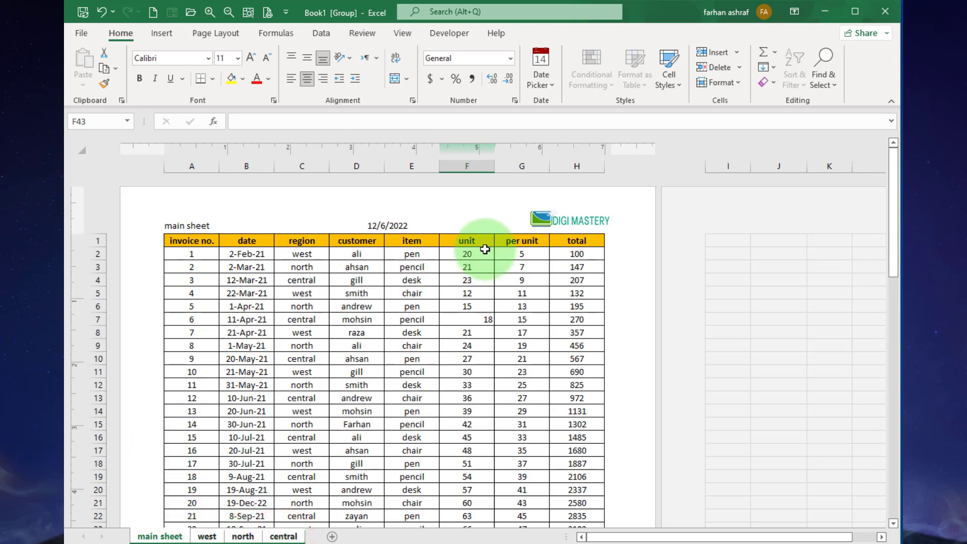
pyautogui.click(509, 221)
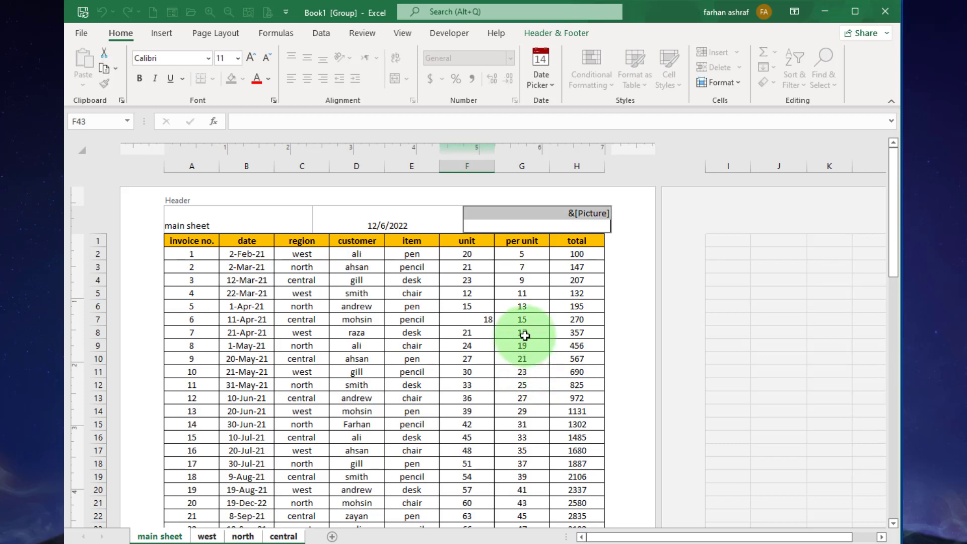
pyautogui.click(312, 537)
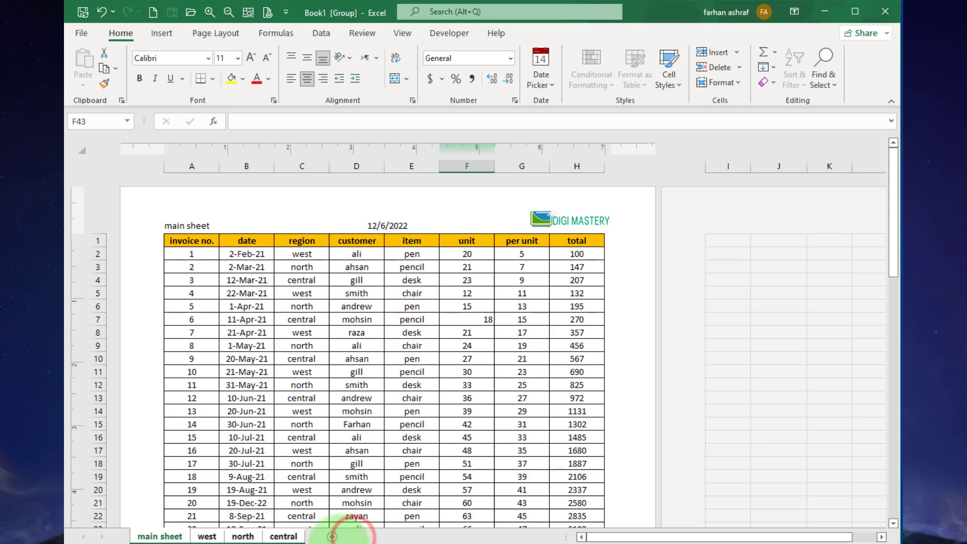
pyautogui.click(449, 424)
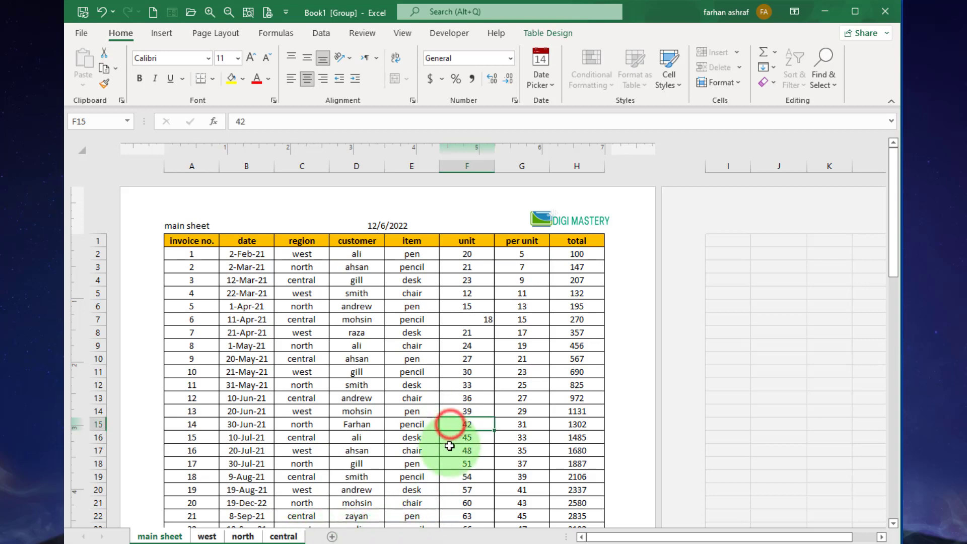
# Ungroup the sheets, select the west sheet and preview it for printing.
pyautogui.click(308, 537)
pyautogui.click(243, 536)
pyautogui.click(205, 536)
pyautogui.click(178, 536)
pyautogui.click(215, 537)
pyautogui.hotkey('ctrl', 'p')
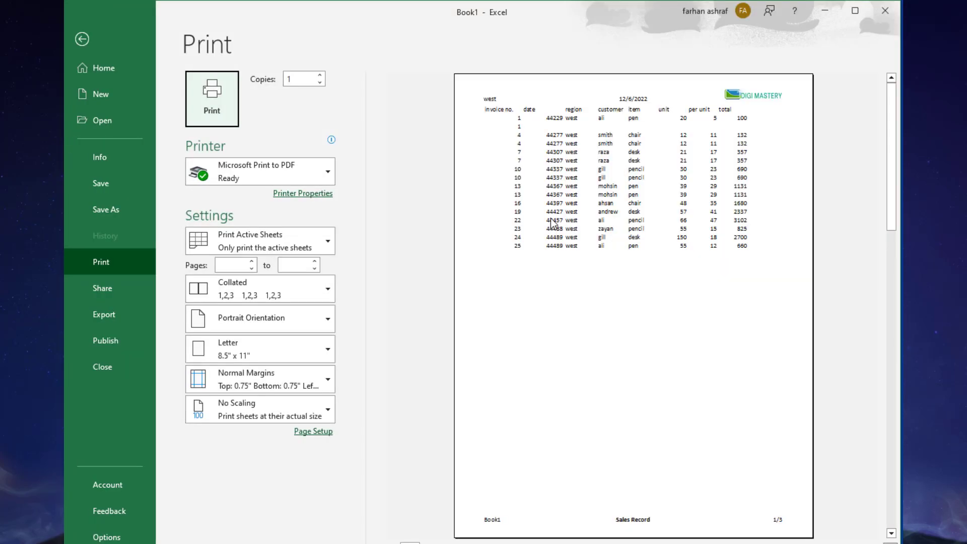
# Preview the north sheet's print layout with its header and footer.
pyautogui.press('Escape')
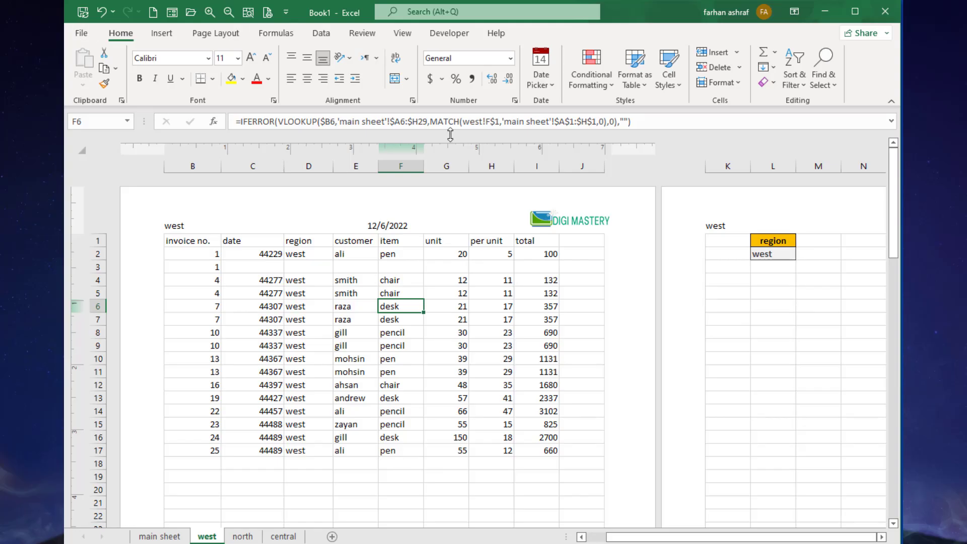
pyautogui.click(235, 533)
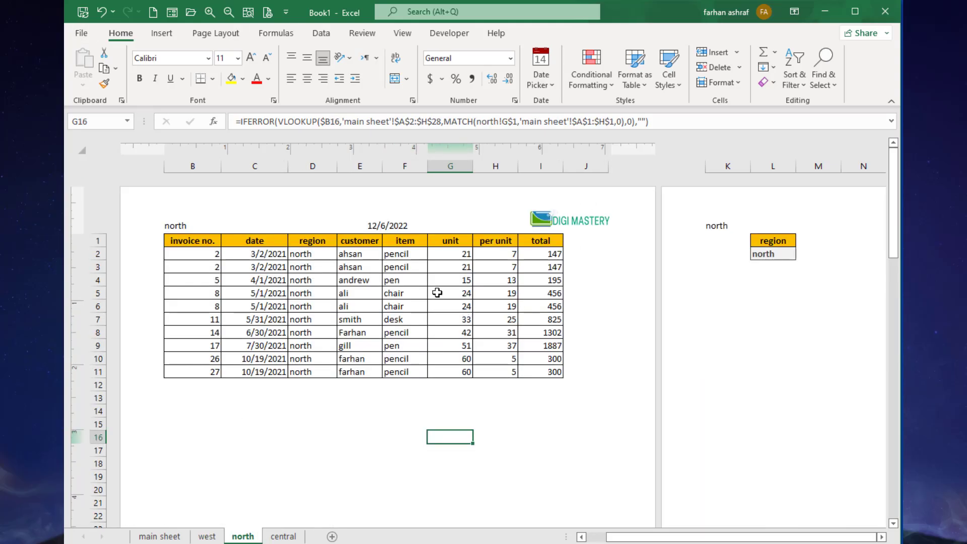
pyautogui.hotkey('ctrl', 'p')
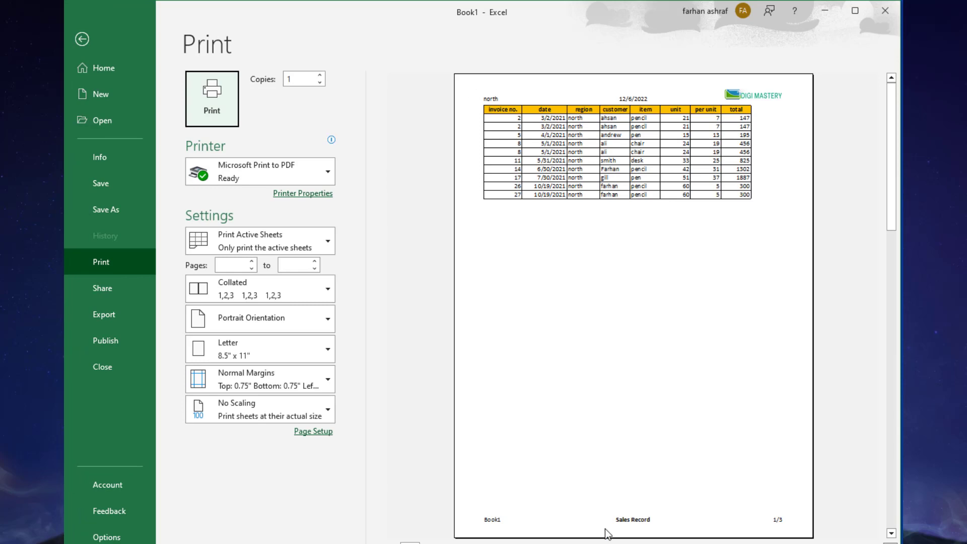
# Return to the main sheet and edit its right header section holding &[Picture].
pyautogui.click(83, 40)
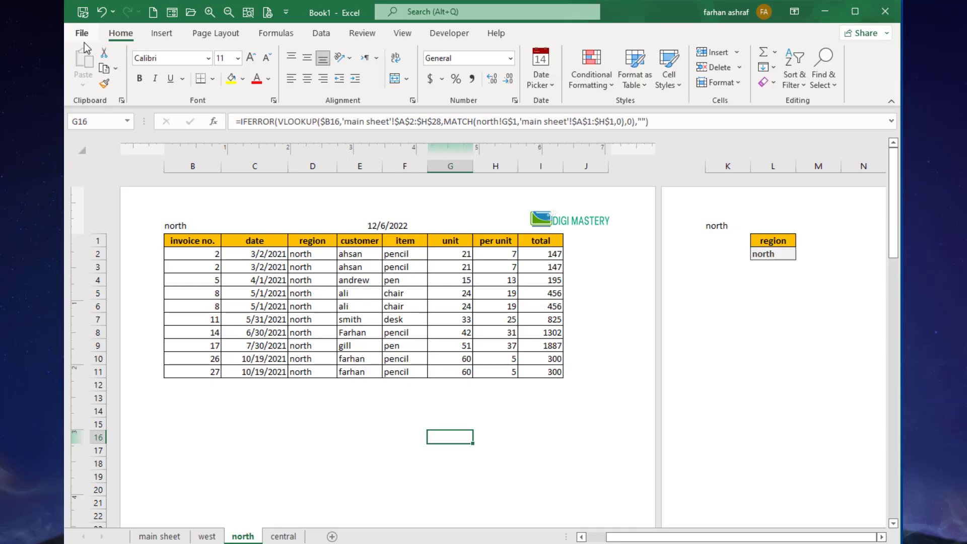
pyautogui.hotkey('ctrl', 'pageup')
pyautogui.hotkey('ctrl', 'pageup')
pyautogui.click(512, 218)
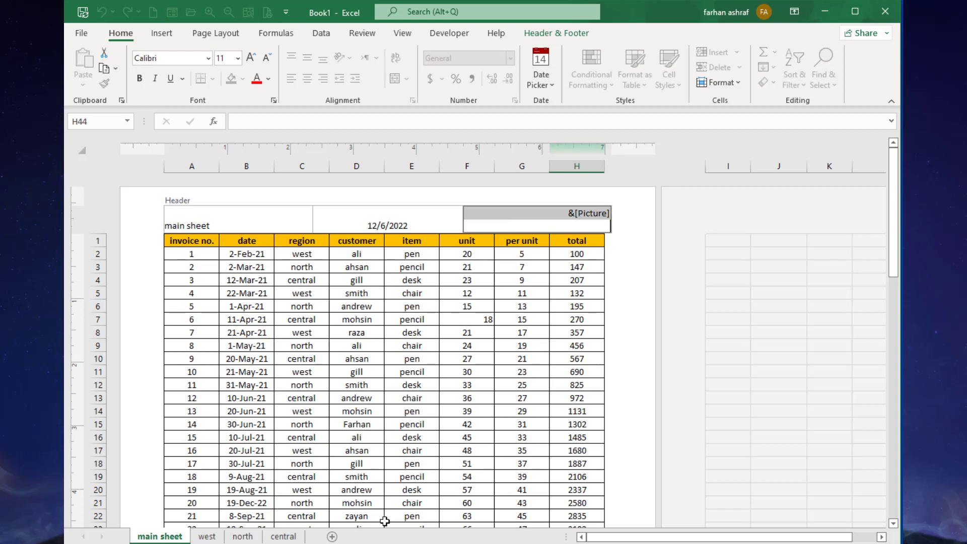
# Group the main, west and north sheets and bring up Page Setup's Header/Footer settings.
pyautogui.hotkey('ctrl', 'shift', 'pagedown')
pyautogui.hotkey('ctrl', 'shift', 'pagedown')
pyautogui.click(576, 319)
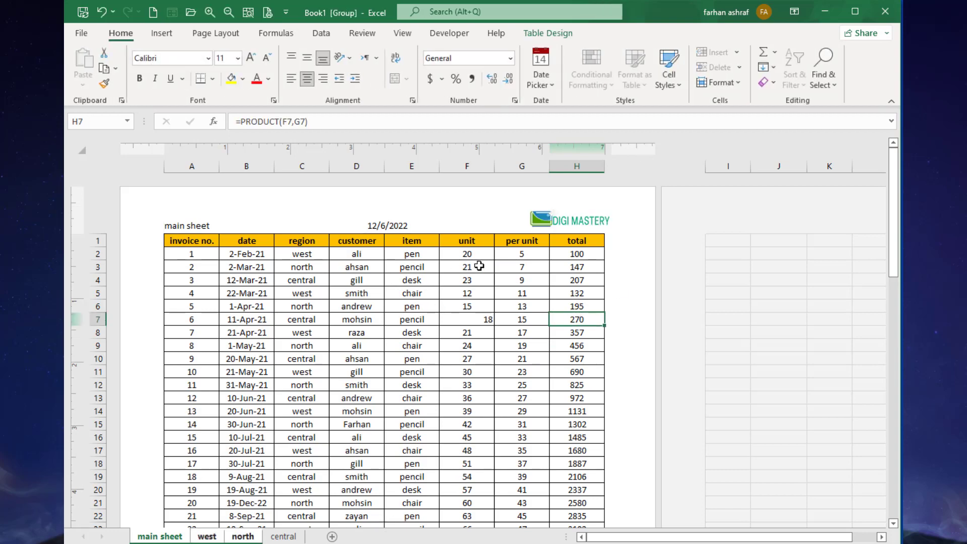
pyautogui.click(215, 33)
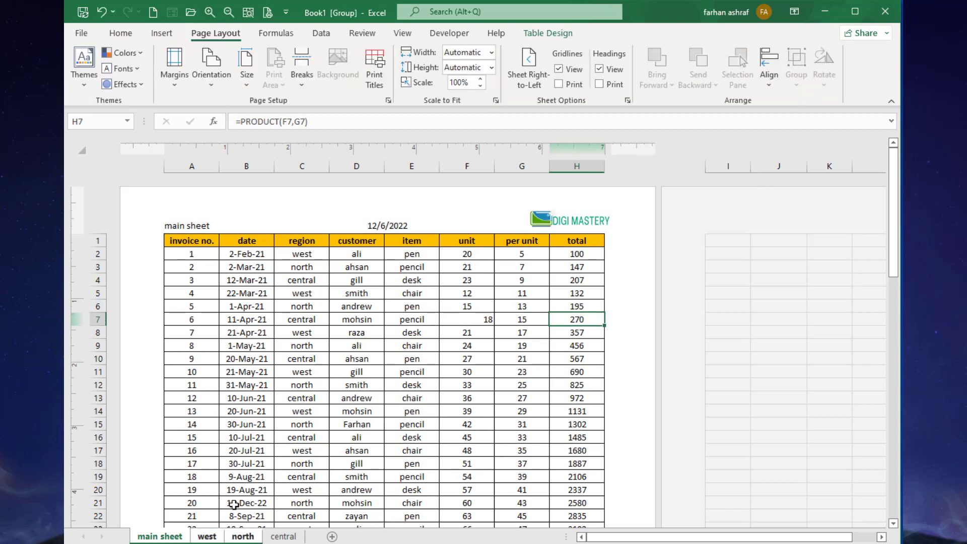
pyautogui.click(388, 100)
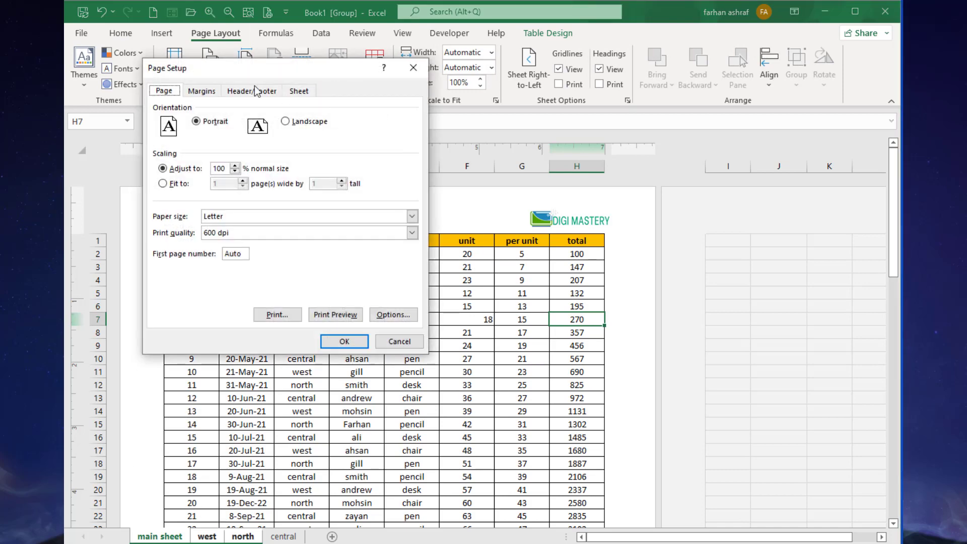
pyautogui.click(251, 91)
# Set both header and footer to (none) for all grouped sheets.
pyautogui.click(411, 154)
pyautogui.scroll(6, 236, 185)
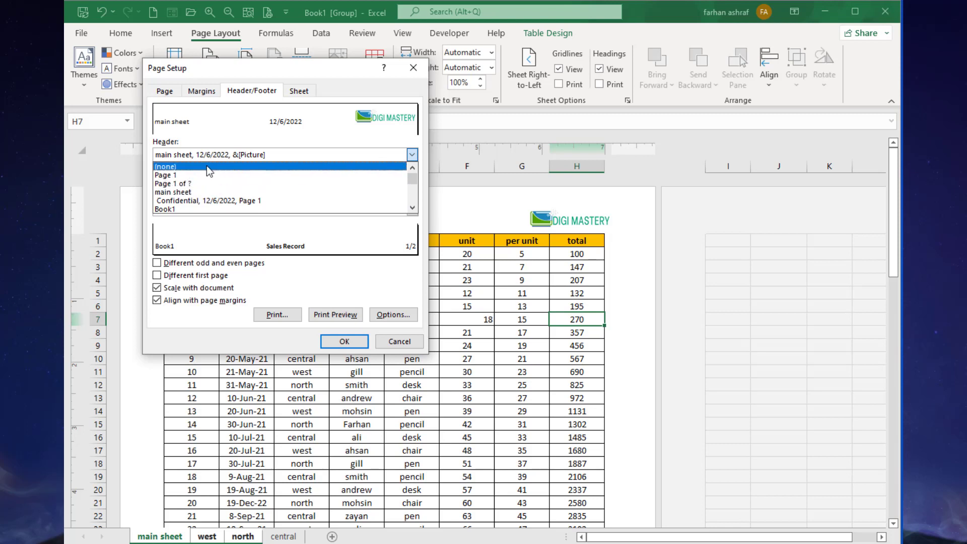
pyautogui.click(206, 166)
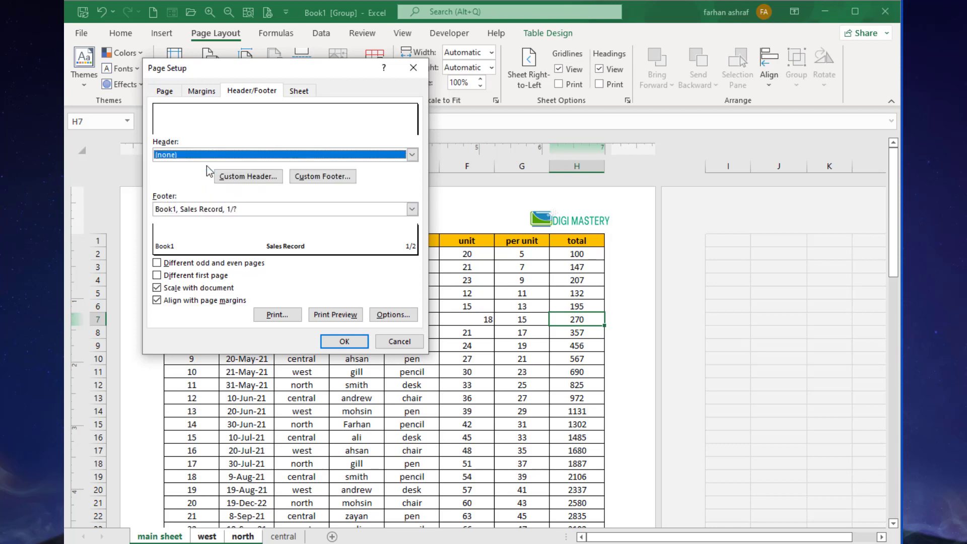
pyautogui.click(411, 209)
pyautogui.scroll(5, 228, 252)
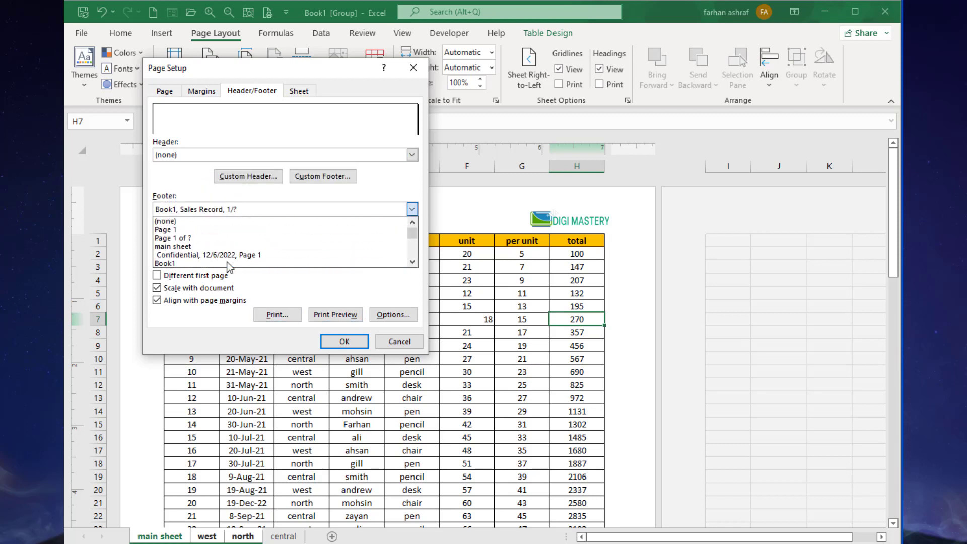
pyautogui.click(216, 221)
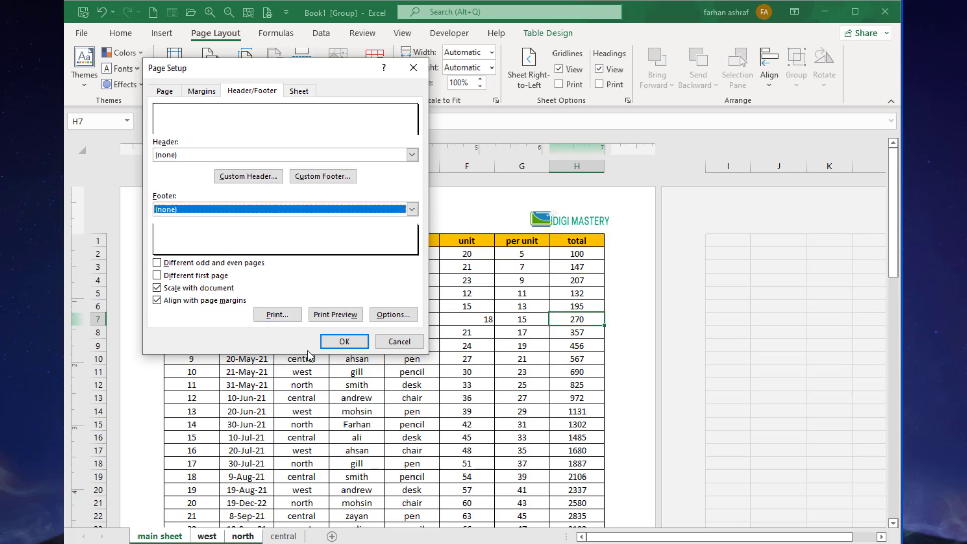
pyautogui.click(340, 343)
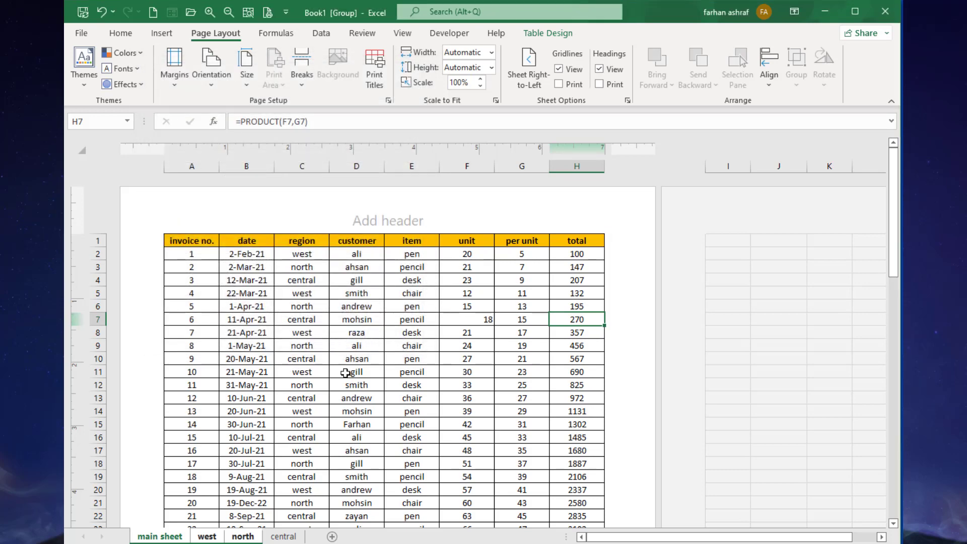
# Check the central, west and main sheets for empty page headers.
pyautogui.click(284, 536)
pyautogui.click(207, 536)
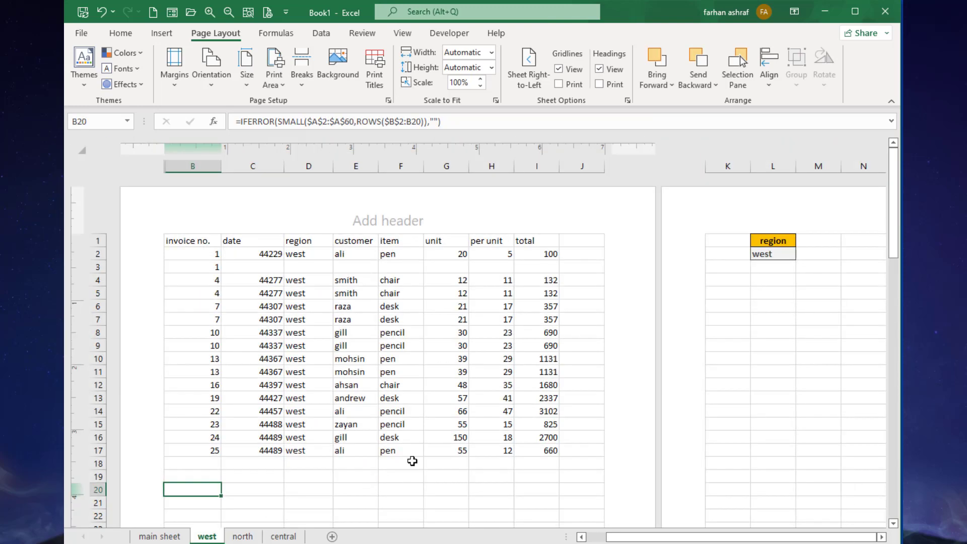
pyautogui.click(162, 534)
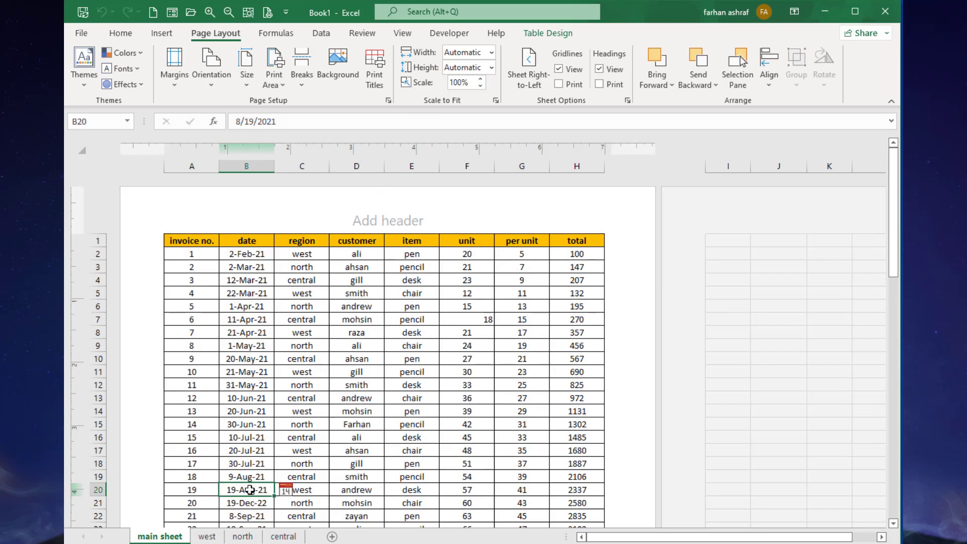
pyautogui.click(214, 539)
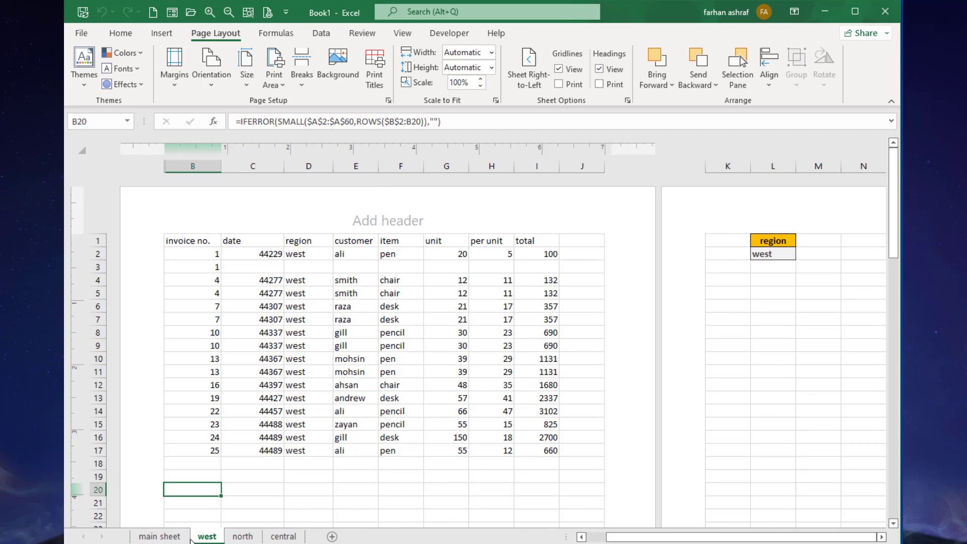
# Regroup the main sheet with the west and north sheets.
pyautogui.keyDown('ctrl'); pyautogui.click(174, 537); pyautogui.keyUp('ctrl')
pyautogui.keyDown('ctrl'); pyautogui.click(235, 538); pyautogui.keyUp('ctrl')
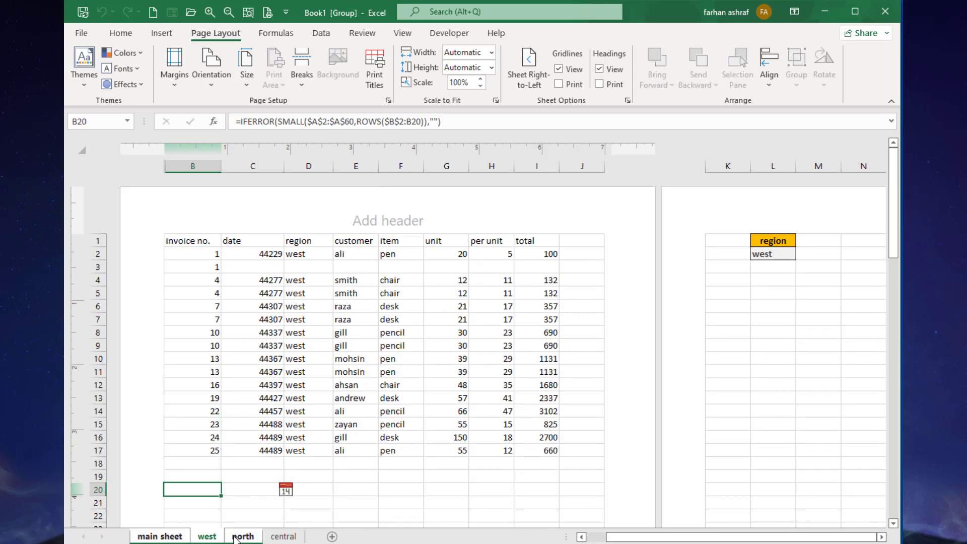
pyautogui.click(267, 13)
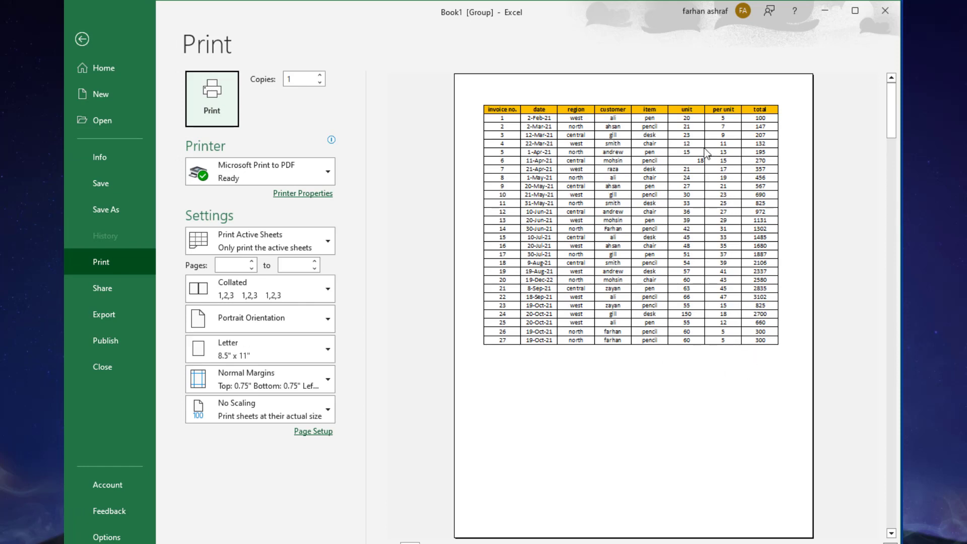
pyautogui.scroll(-2, 726, 358)
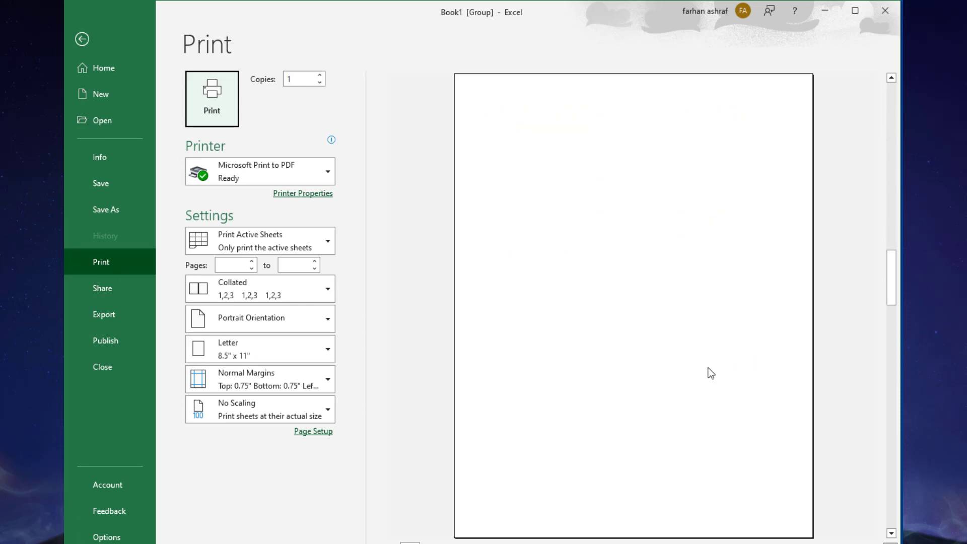
pyautogui.scroll(1, 615, 331)
pyautogui.scroll(-1, 617, 340)
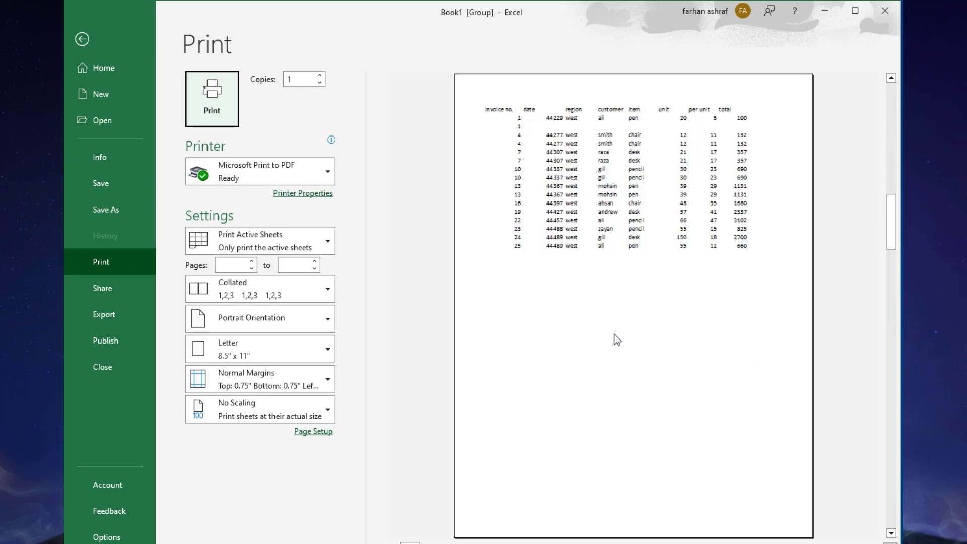
pyautogui.scroll(-1, 617, 340)
pyautogui.scroll(-3, 617, 339)
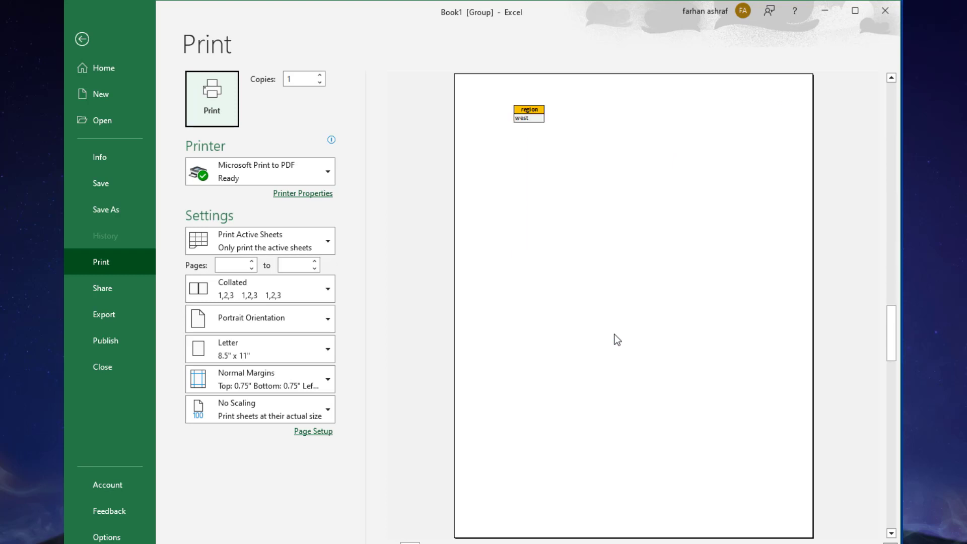
pyautogui.scroll(-2, 617, 339)
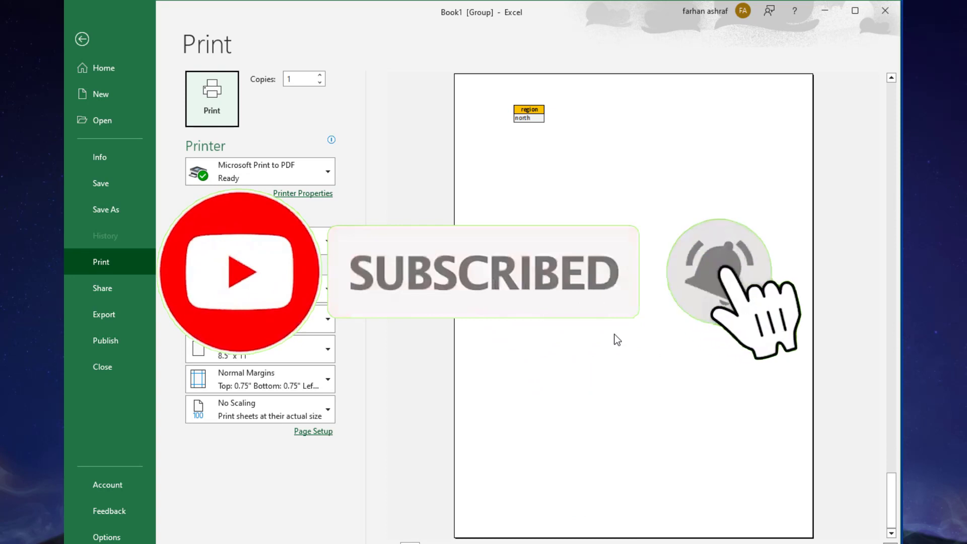
pyautogui.scroll(2, 617, 340)
pyautogui.scroll(4, 614, 337)
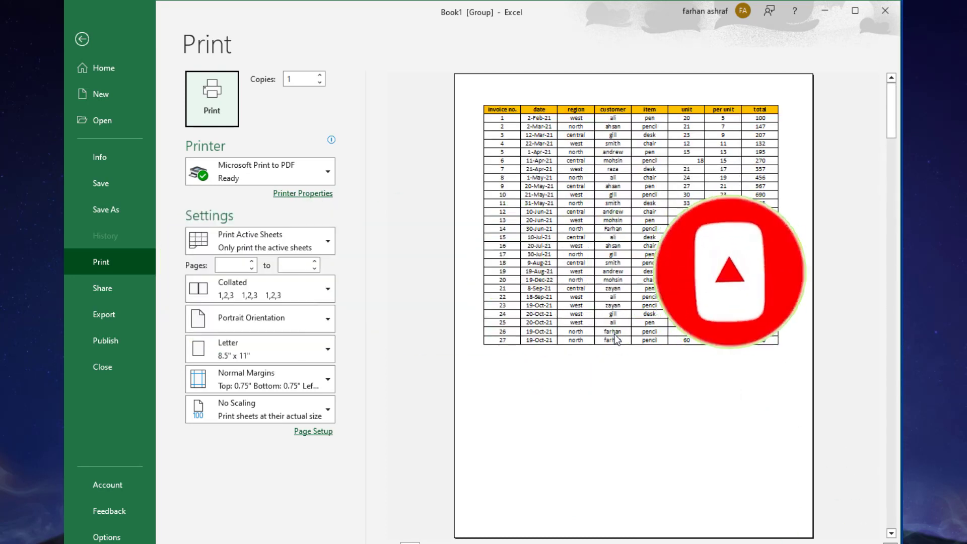
pyautogui.click(82, 39)
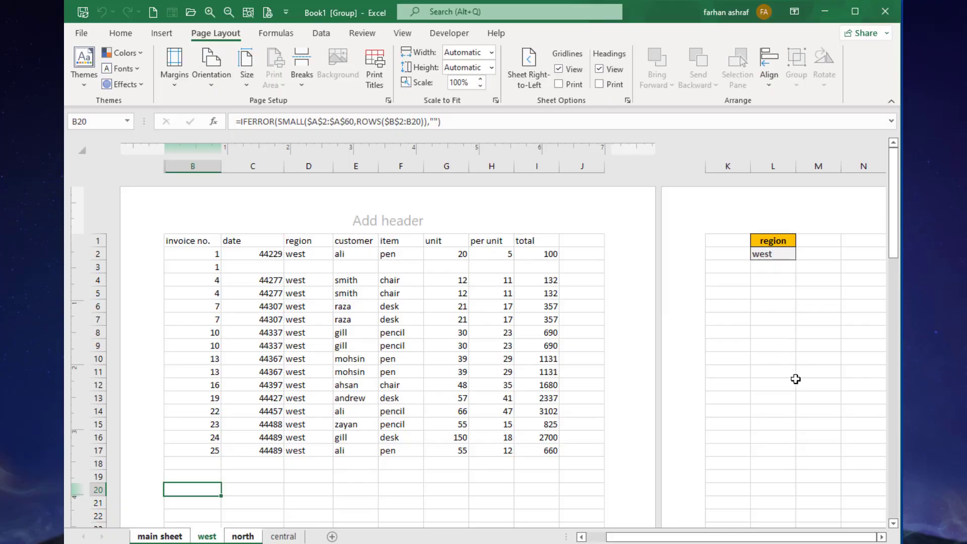